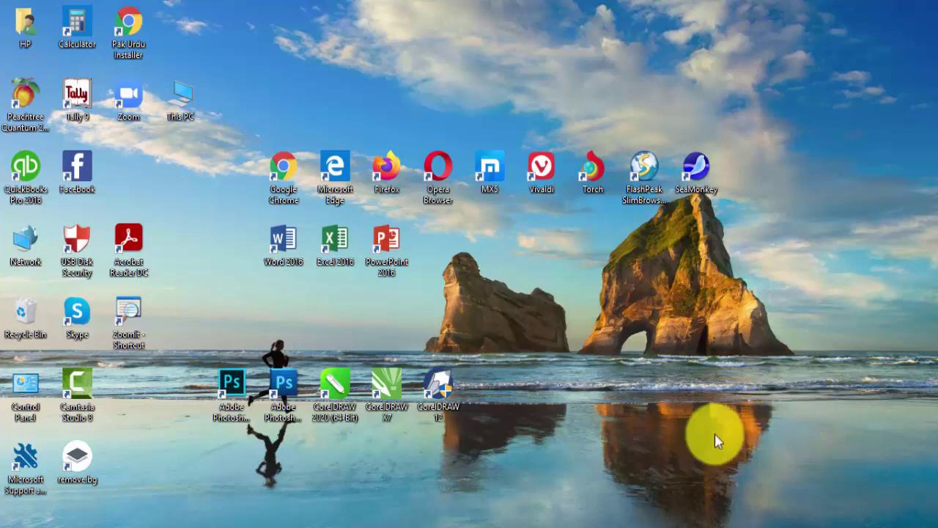
# - Launch Lightshot and select a capture area of about 740x207 pixels around the desktop's browser and Office icons
pyautogui.click(99, 522)
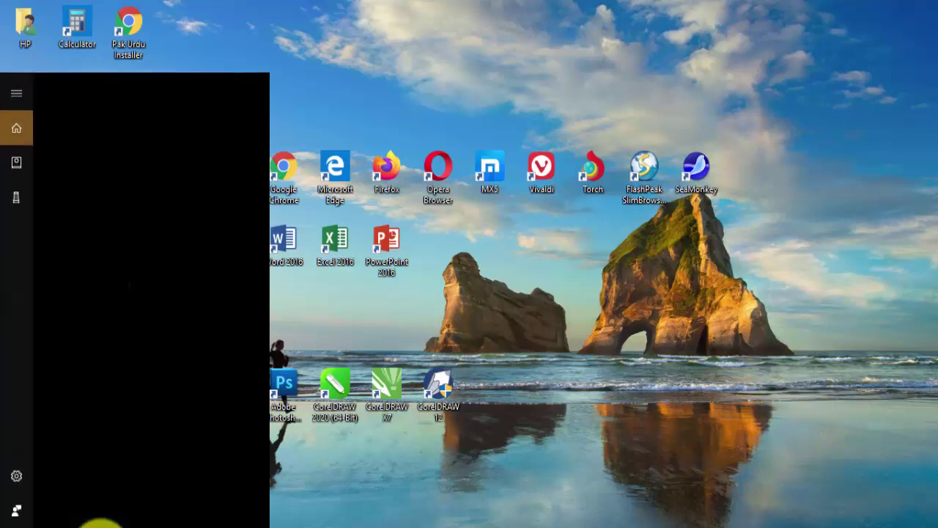
pyautogui.write('li')
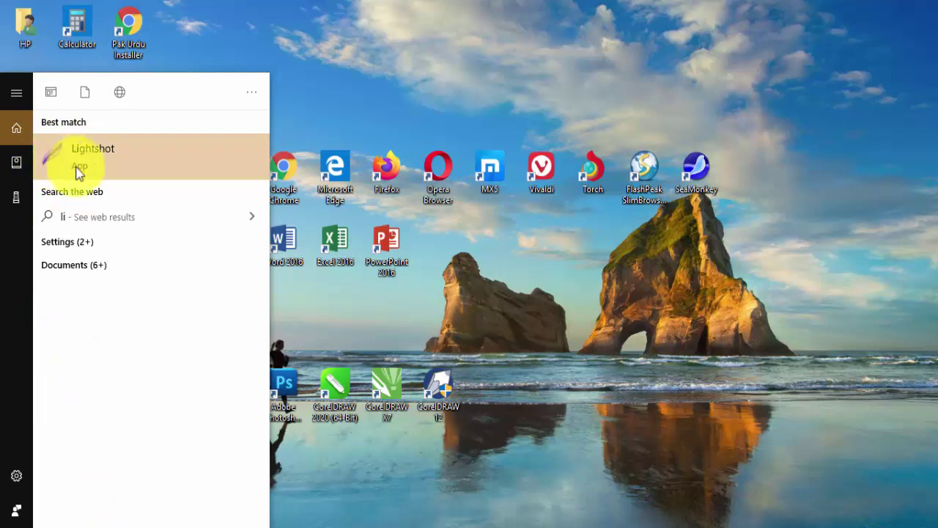
pyautogui.click(566, 352)
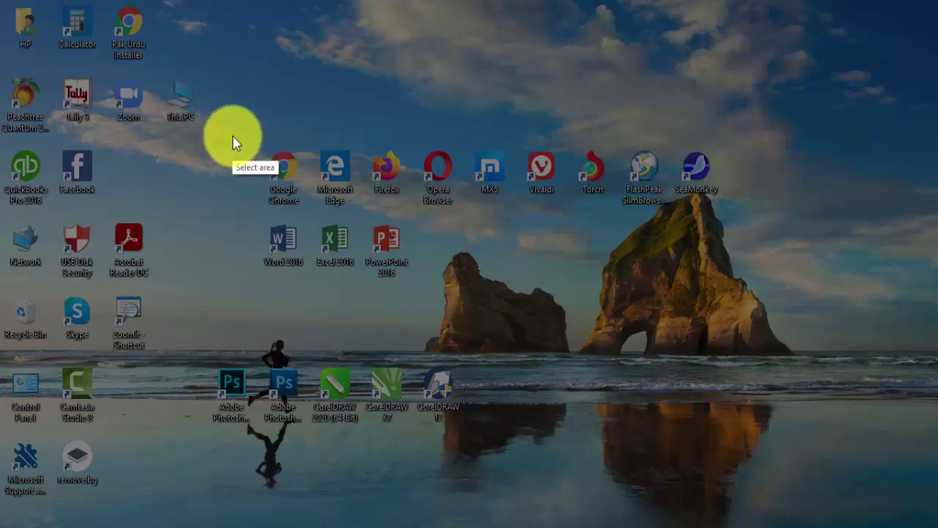
pyautogui.moveTo(233, 134); pyautogui.dragTo(743, 285)
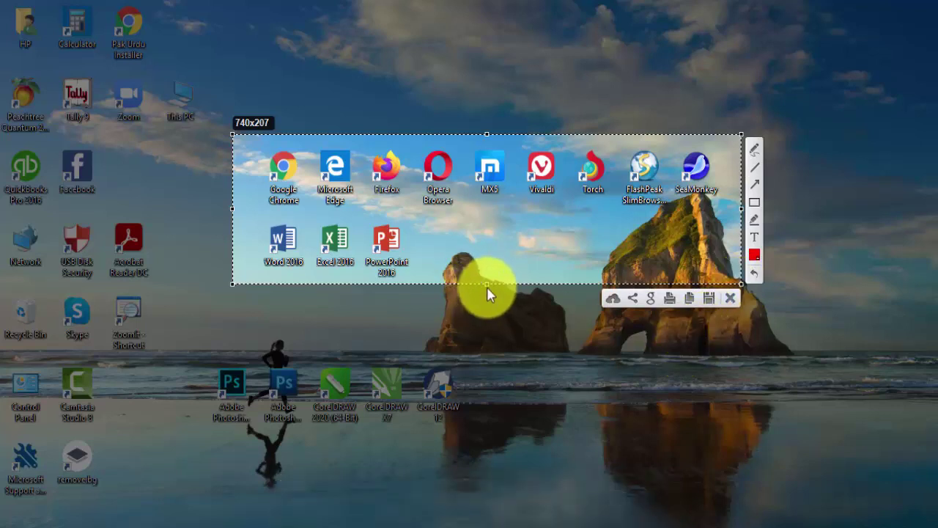
# - Resize the capture area to about 382x226 pixels, enclosing the icons from Google Chrome to MX5 and the Office icons
pyautogui.moveTo(486, 285); pyautogui.dragTo(488, 319)
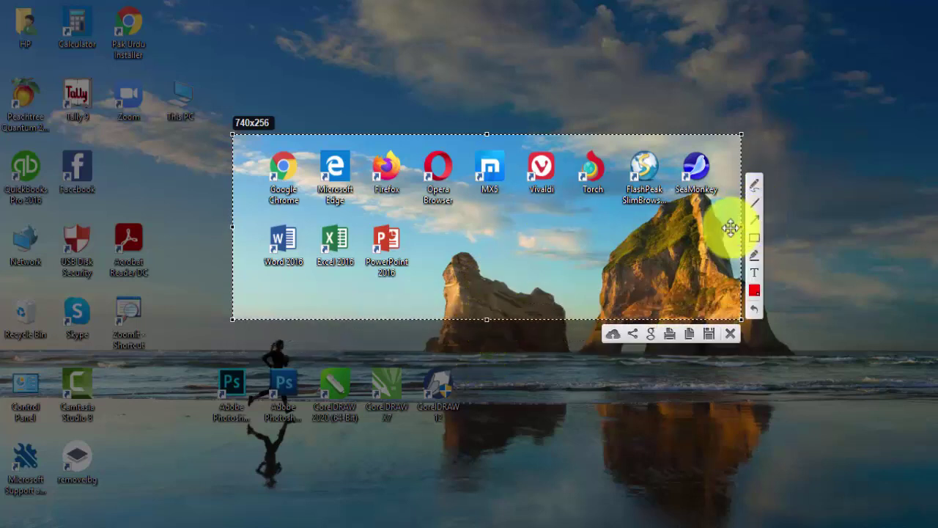
pyautogui.moveTo(739, 229); pyautogui.dragTo(512, 217)
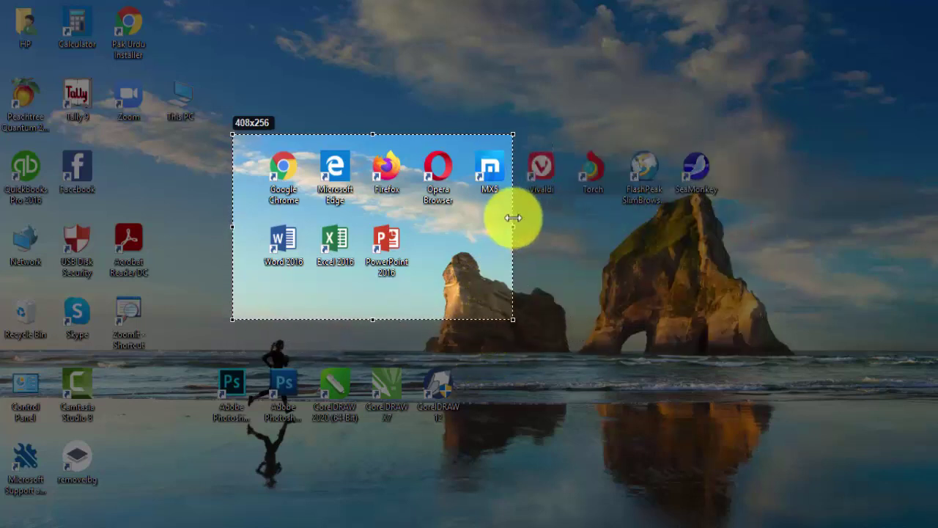
pyautogui.moveTo(233, 226); pyautogui.dragTo(251, 225)
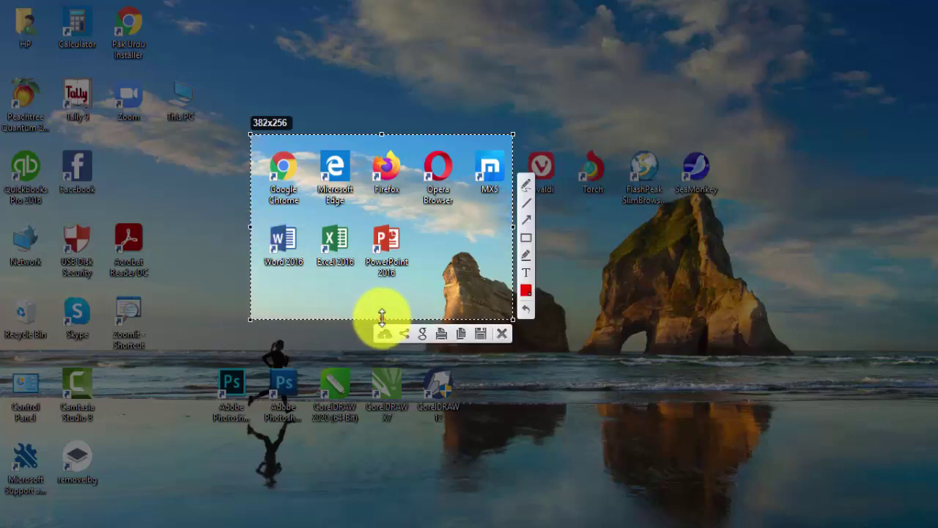
pyautogui.moveTo(382, 320); pyautogui.dragTo(381, 298)
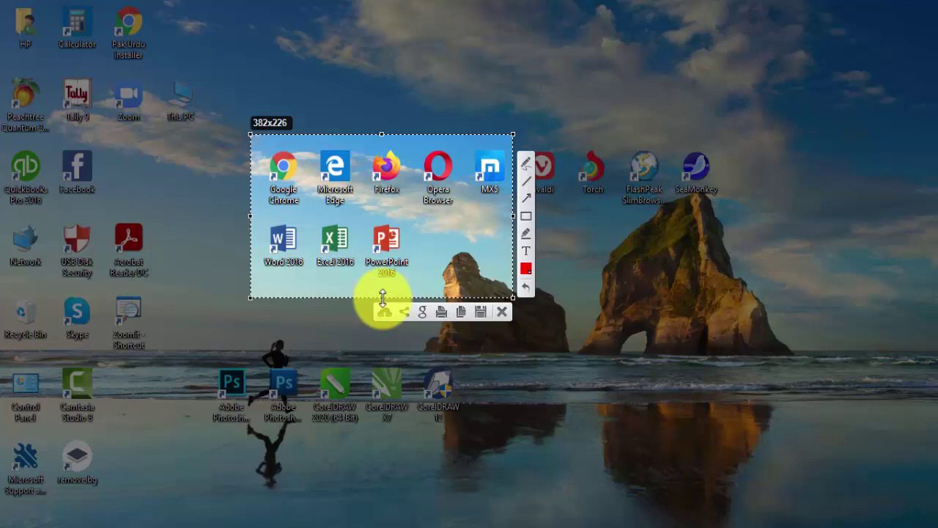
# - Save the captured area as a PNG named desktop in the Lightshot folder inside Documents
pyautogui.click(481, 313)
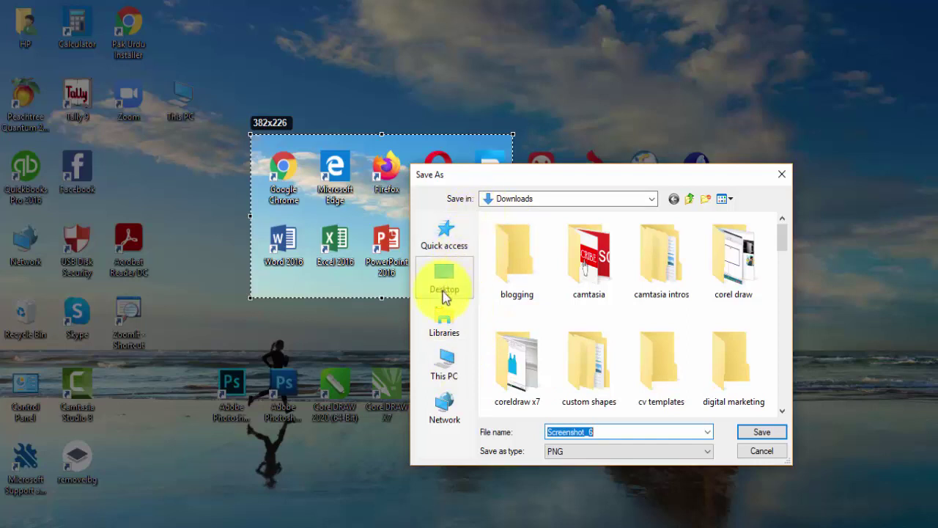
pyautogui.click(455, 379)
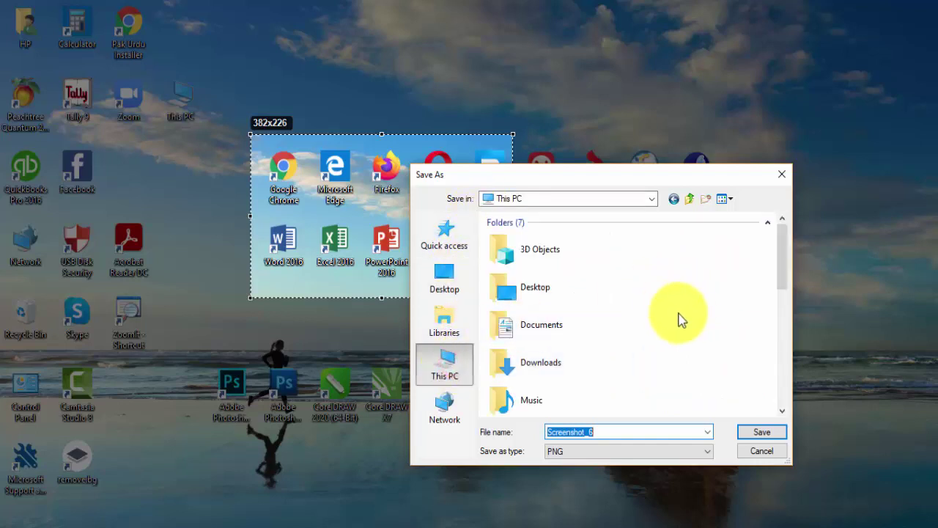
pyautogui.doubleClick(559, 331)
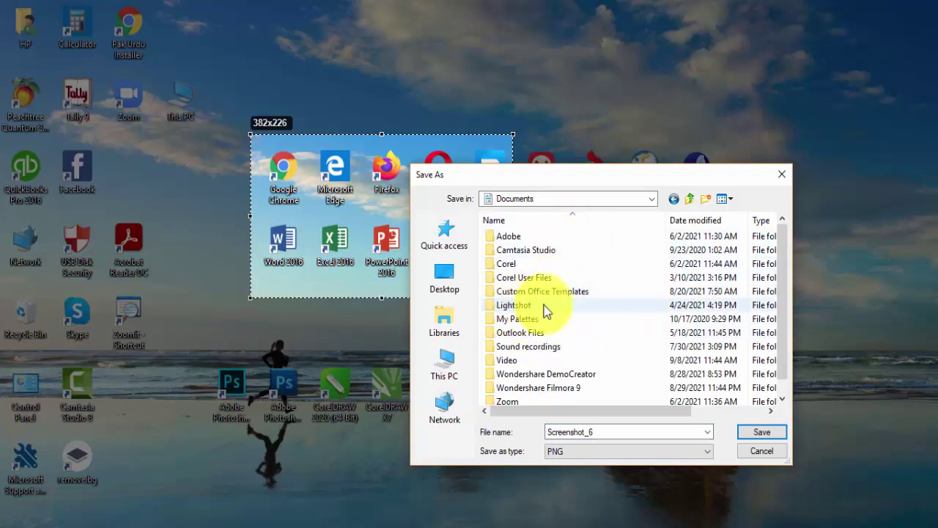
pyautogui.click(546, 306)
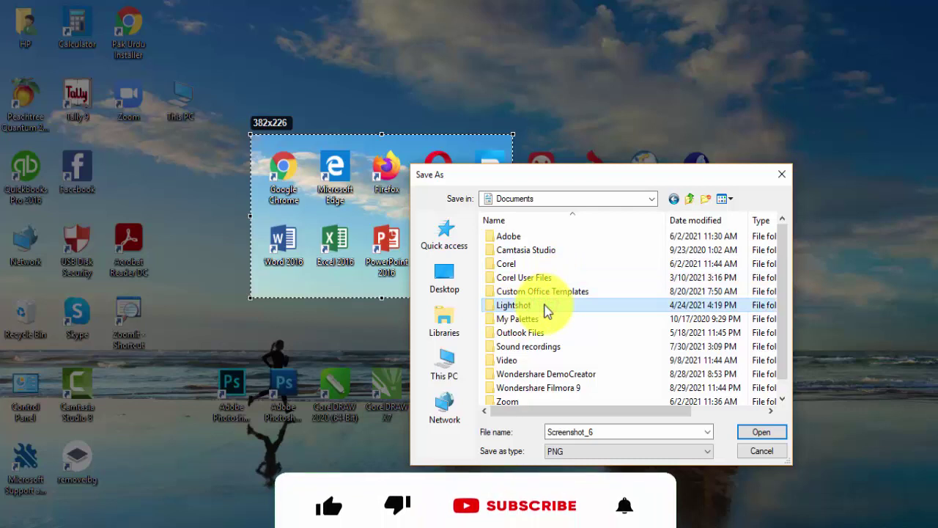
pyautogui.click(606, 431)
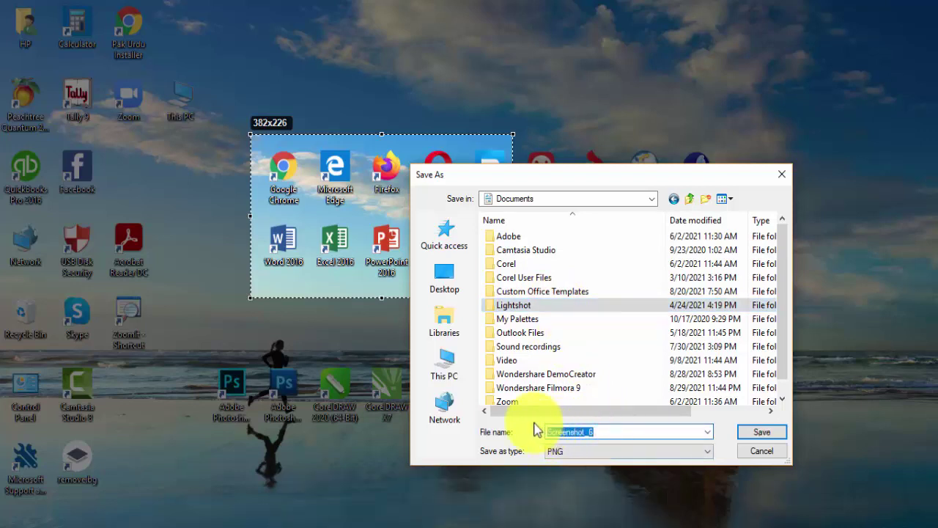
pyautogui.write('desktop')
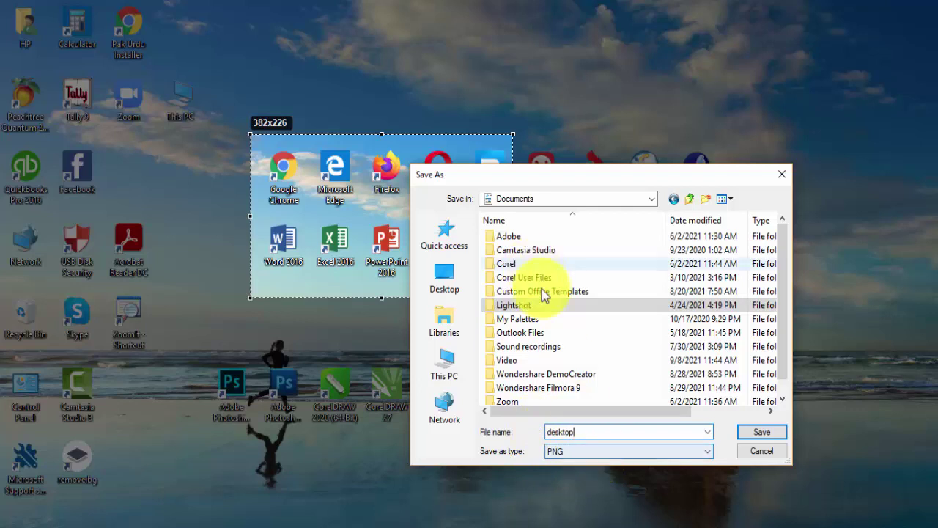
pyautogui.doubleClick(544, 311)
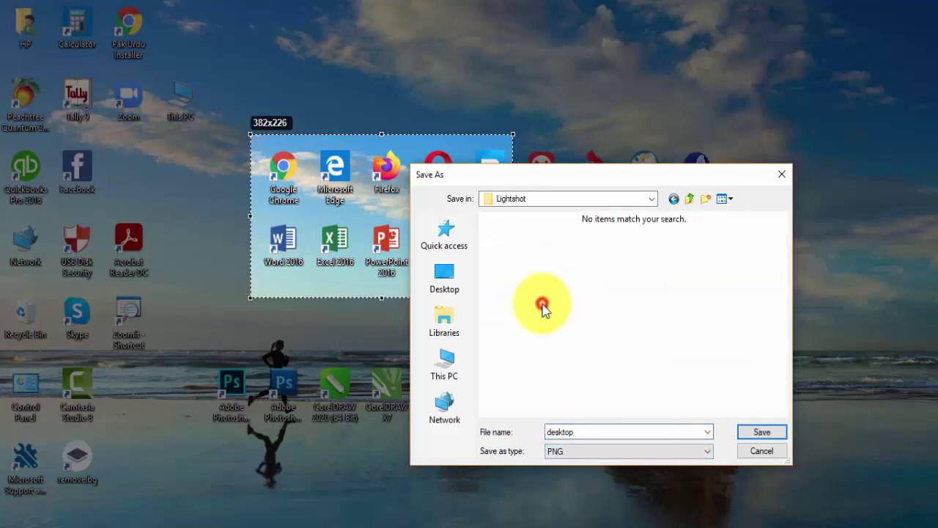
pyautogui.click(763, 434)
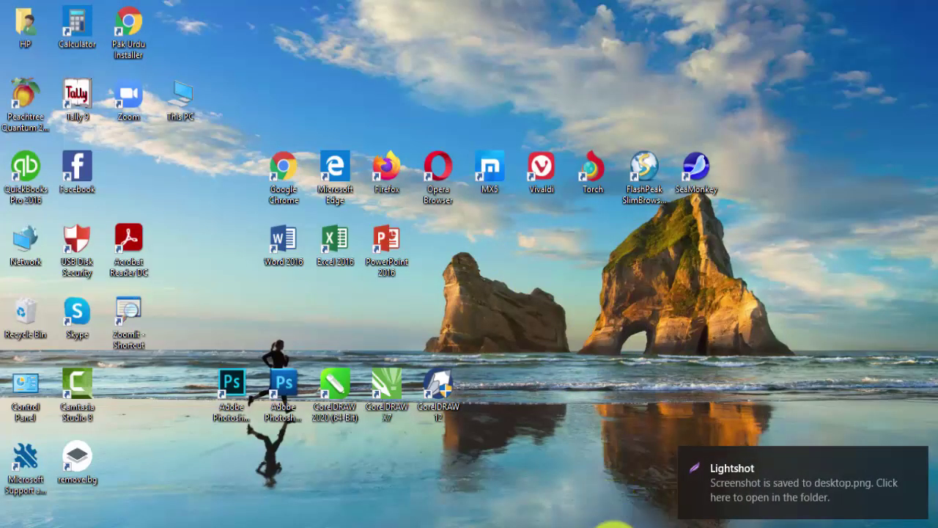
# - Switch to File Explorer, view the desktop image saved in the Documents > Lightshot folder, and close the image viewer
pyautogui.click(605, 525)
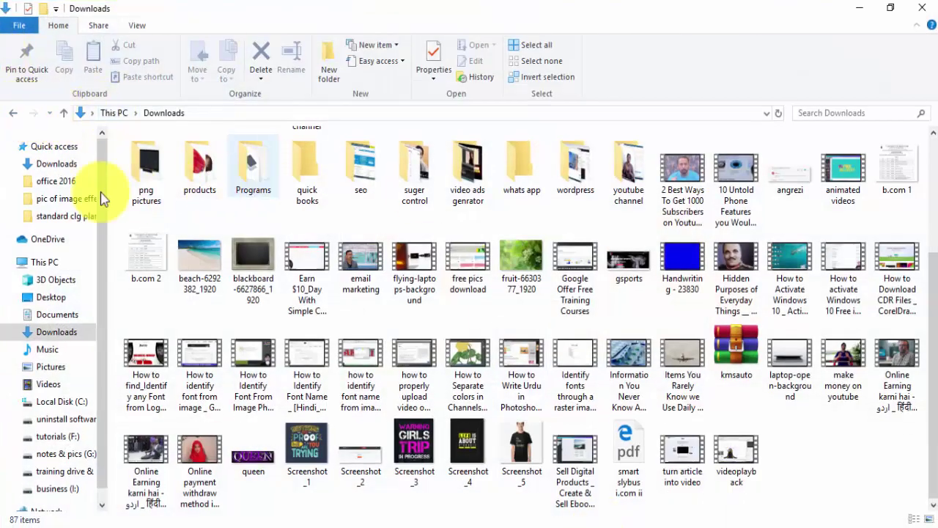
pyautogui.click(53, 316)
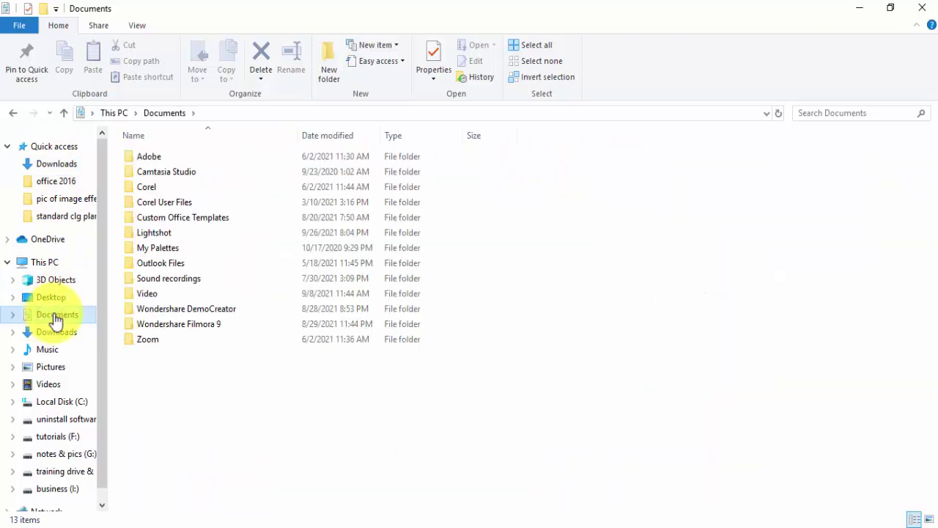
pyautogui.doubleClick(146, 231)
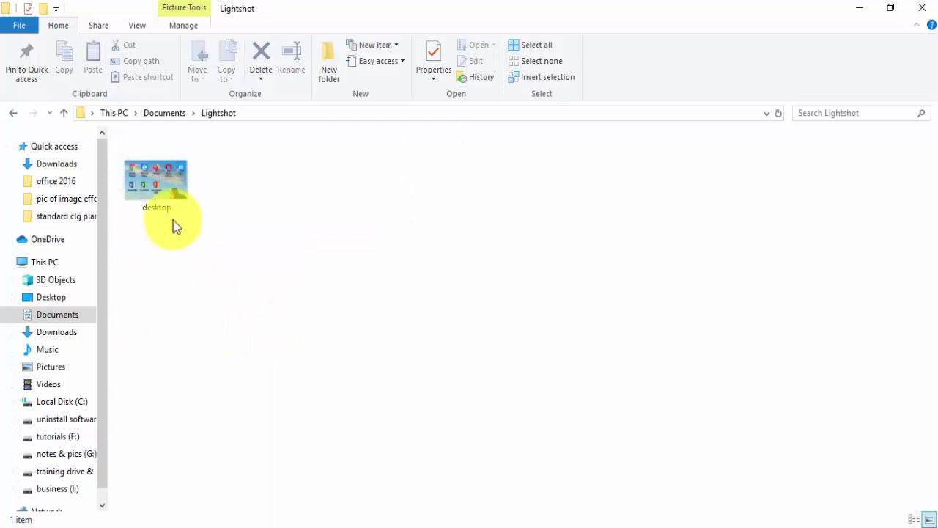
pyautogui.click(150, 179)
pyautogui.doubleClick(151, 178)
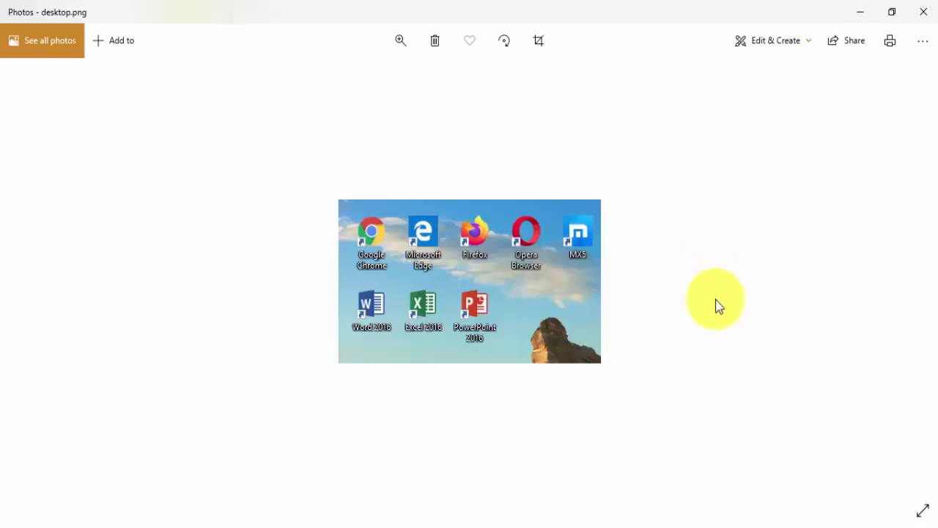
pyautogui.click(925, 15)
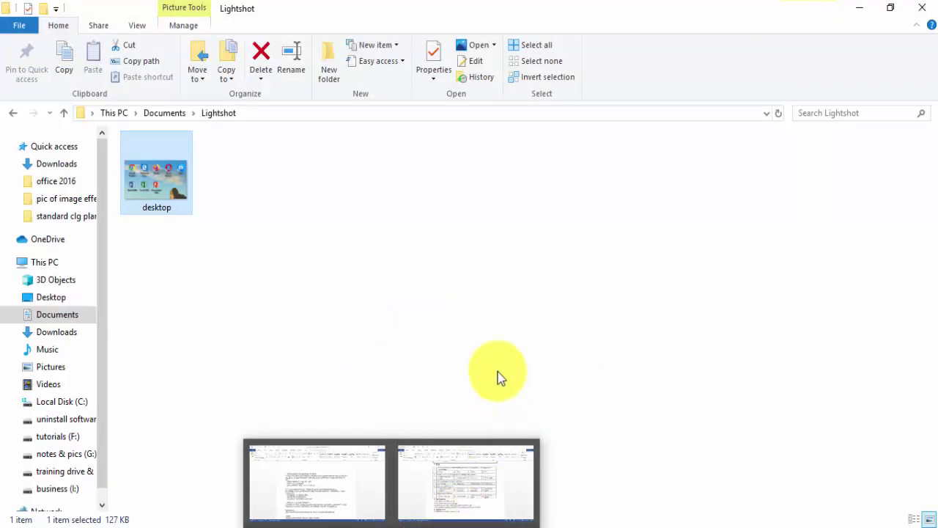
# - Switch to the assignment 1 document in Word and place the cursor below the Business Transaction paragraph
pyautogui.moveTo(419, 520)
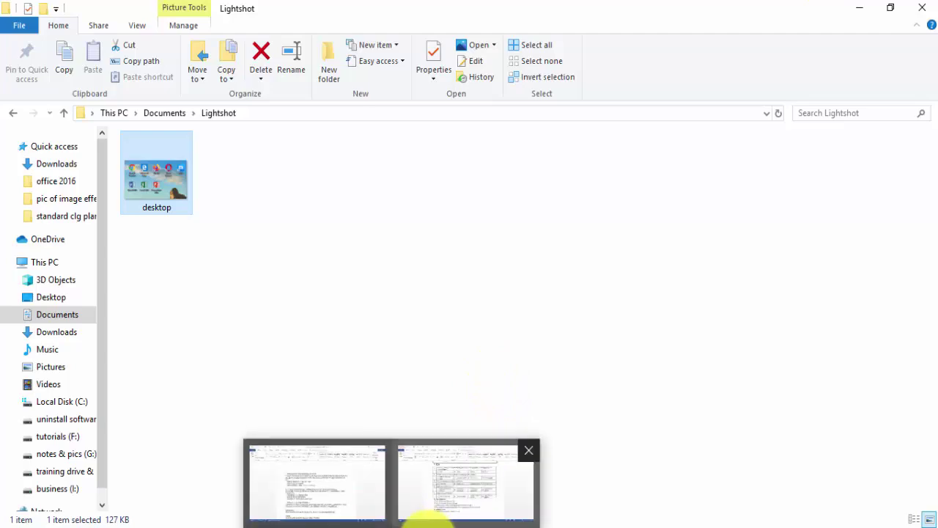
pyautogui.click(370, 517)
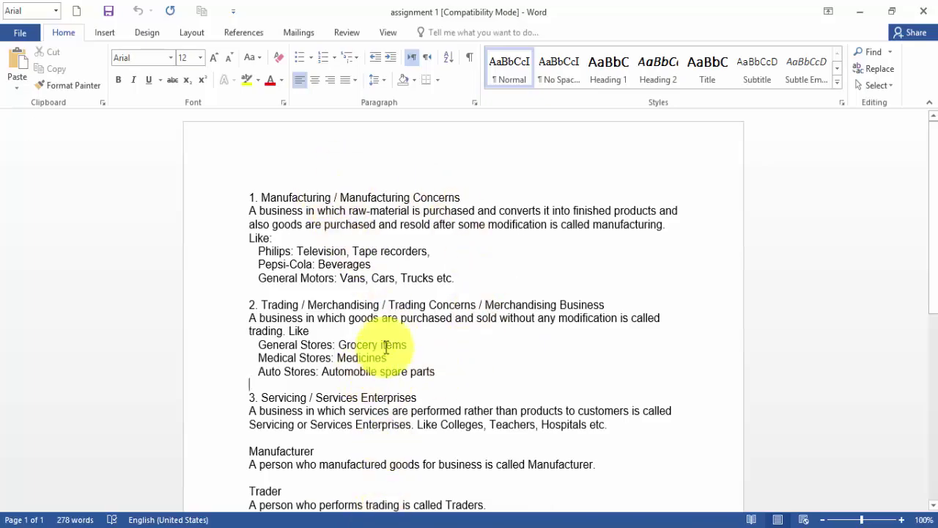
pyautogui.scroll(-10, 493, 365)
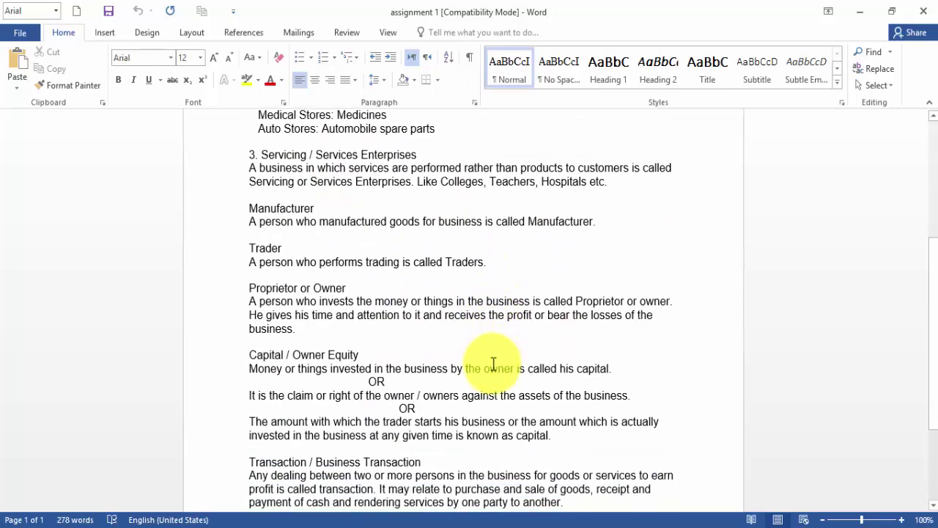
pyautogui.click(357, 418)
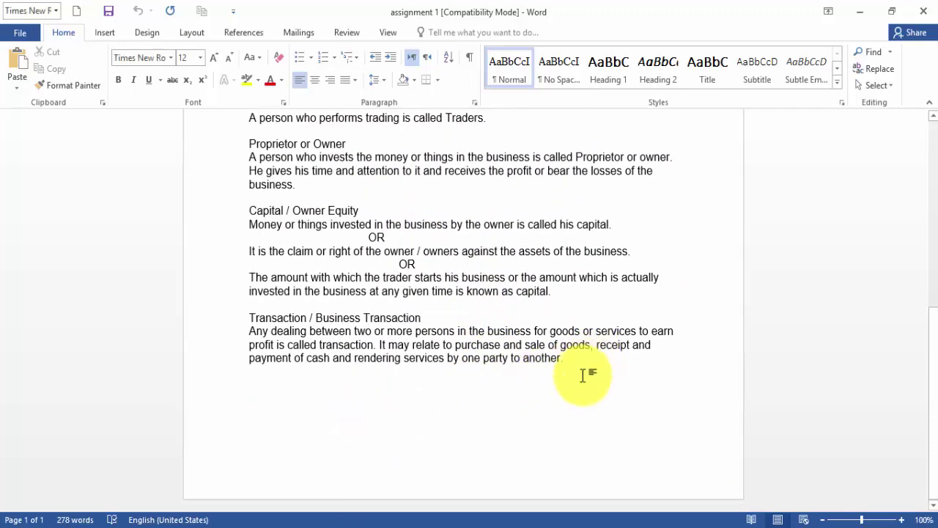
# - Insert the desktop picture from the Documents > Lightshot folder at the end of the document
pyautogui.click(105, 32)
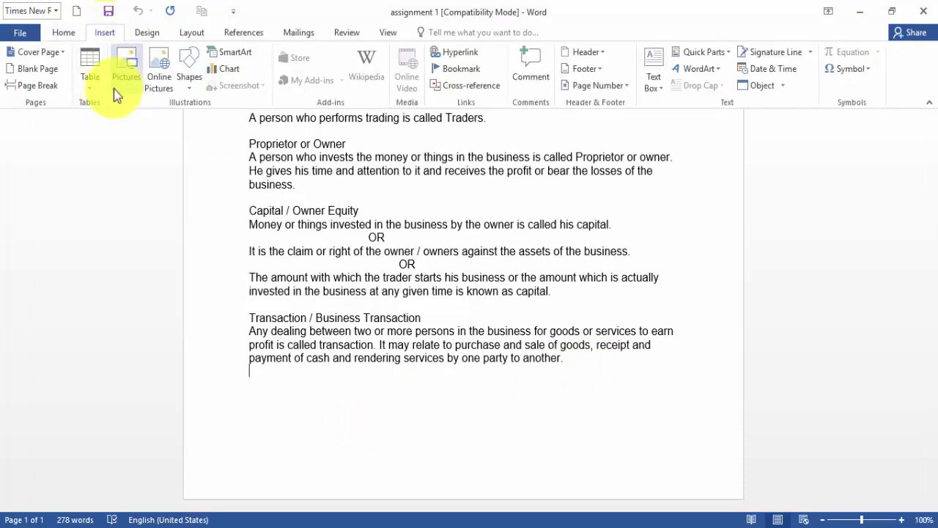
pyautogui.click(119, 63)
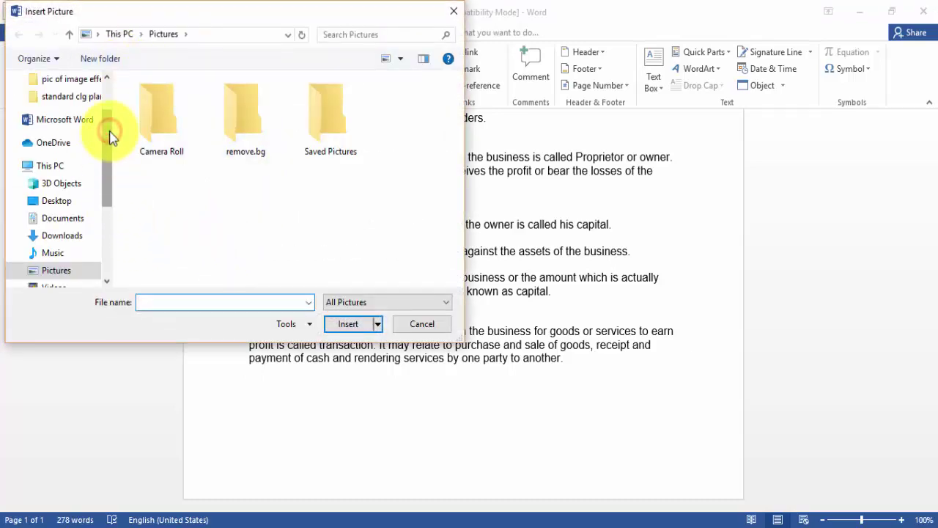
pyautogui.click(67, 218)
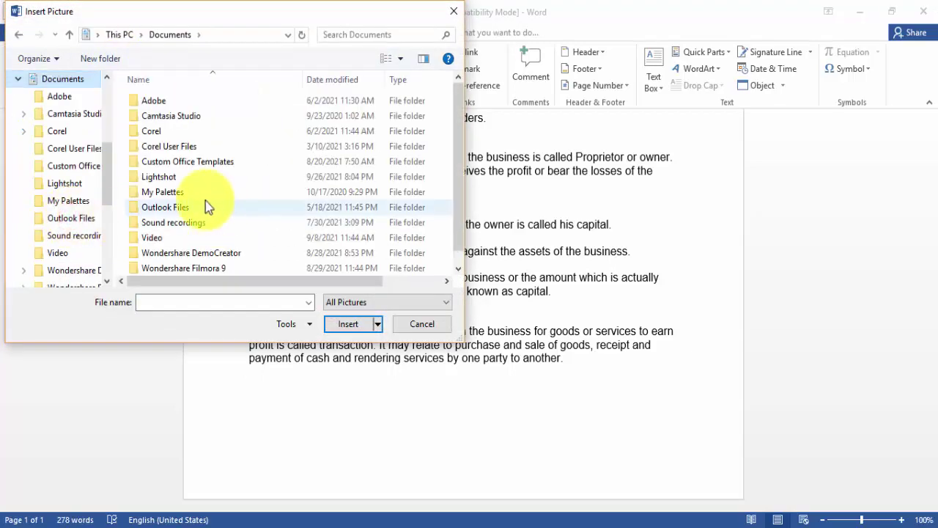
pyautogui.doubleClick(182, 177)
pyautogui.click(168, 102)
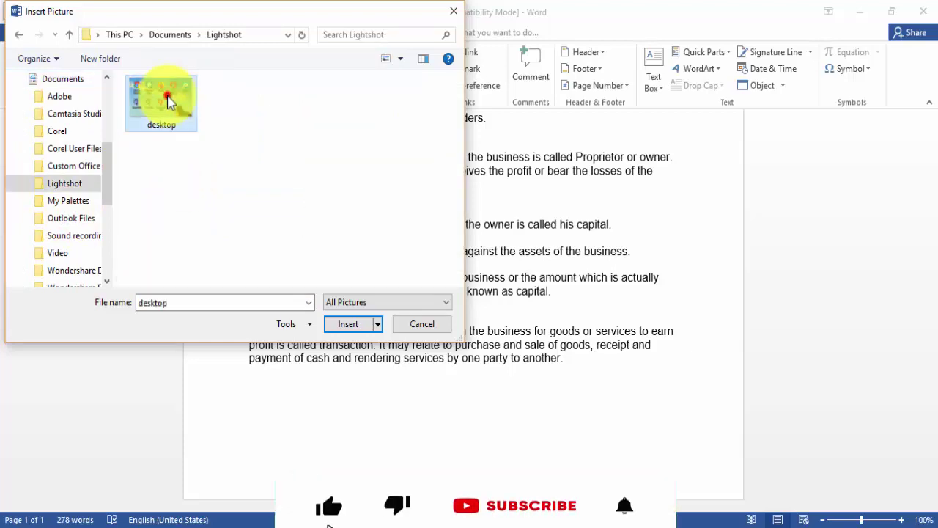
pyautogui.click(347, 325)
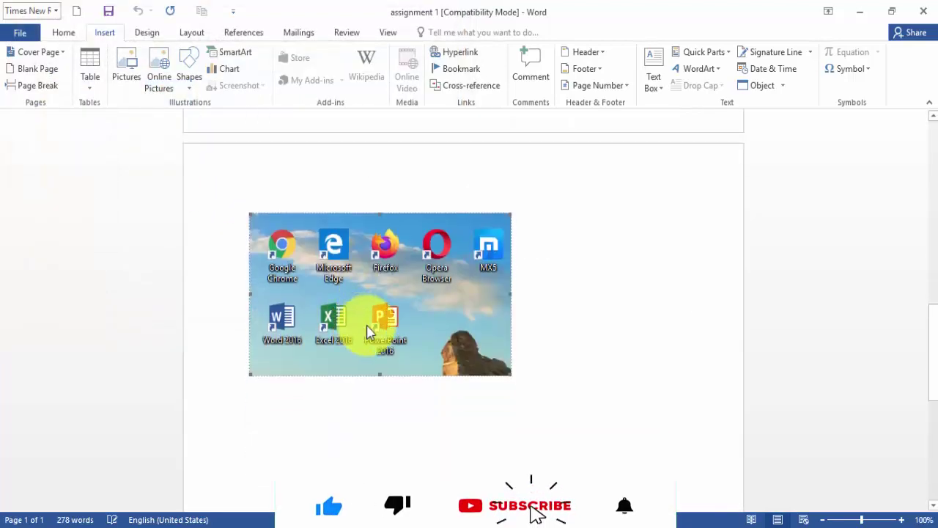
pyautogui.scroll(5, 398, 362)
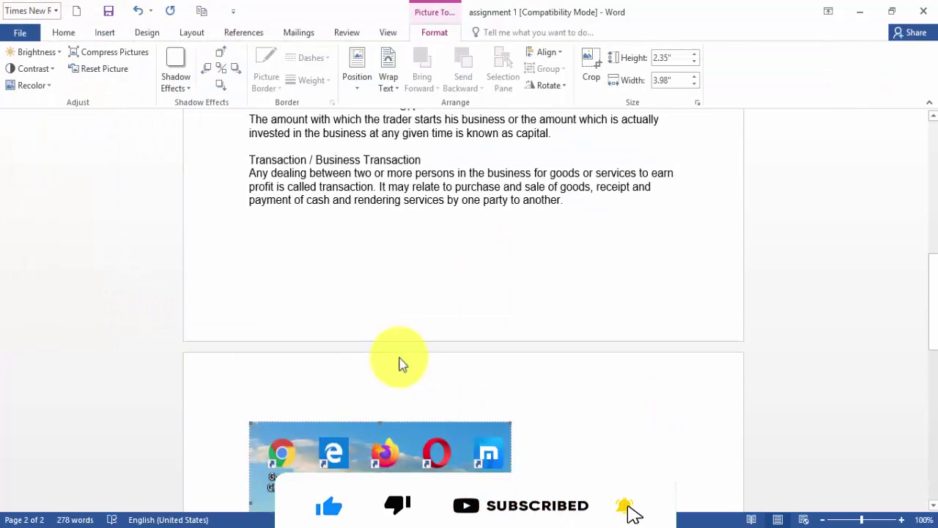
pyautogui.scroll(-5, 399, 363)
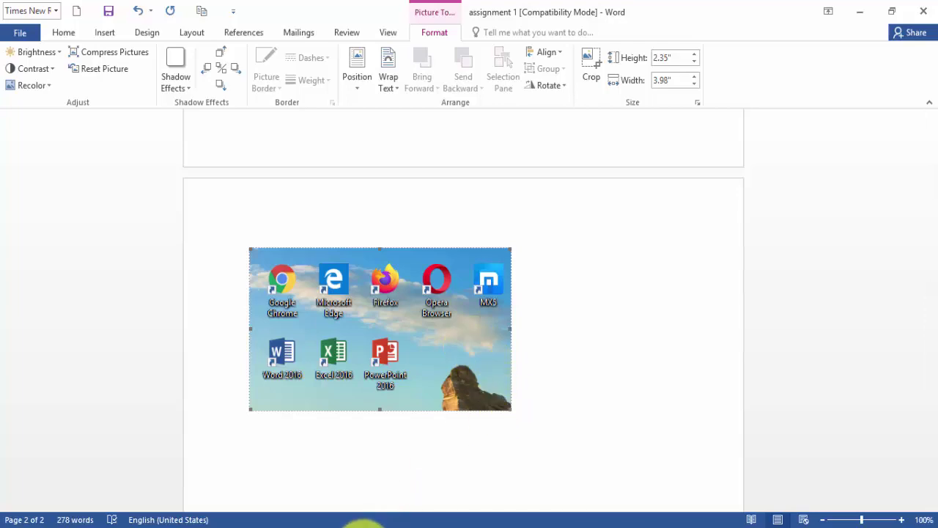
pyautogui.click(363, 522)
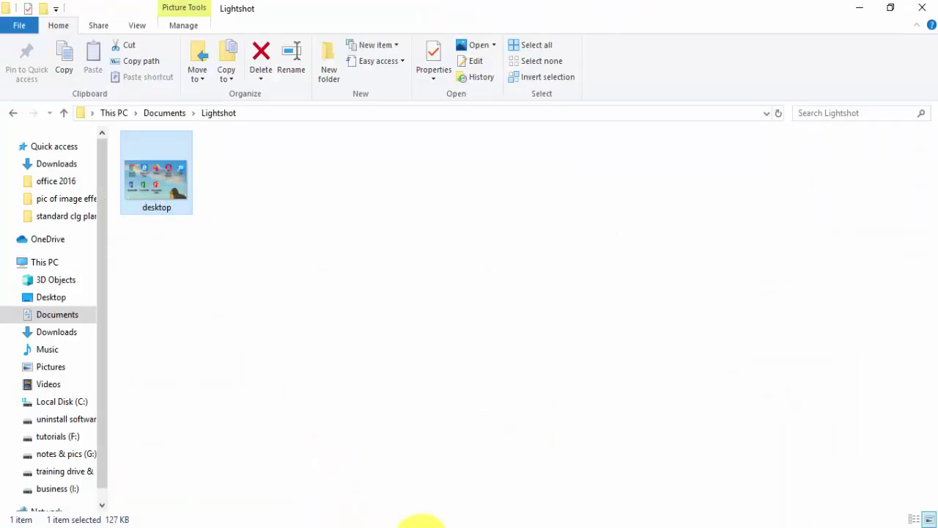
pyautogui.click(367, 522)
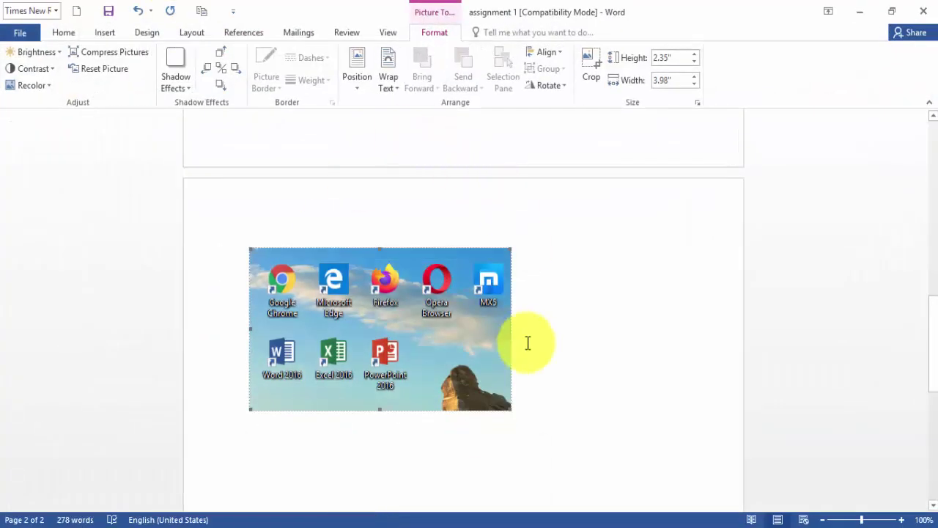
pyautogui.scroll(5, 528, 341)
pyautogui.scroll(5, 527, 342)
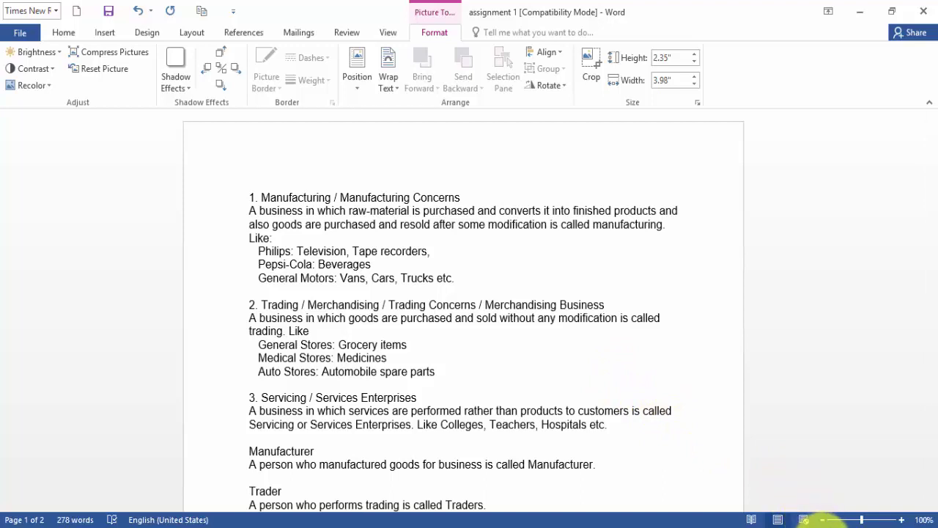
# - Capture the Manufacturing and Trading sections of the Word document, about 653x336 pixels, and save them as a PNG named assignment in the Lightshot folder
pyautogui.press('Print')
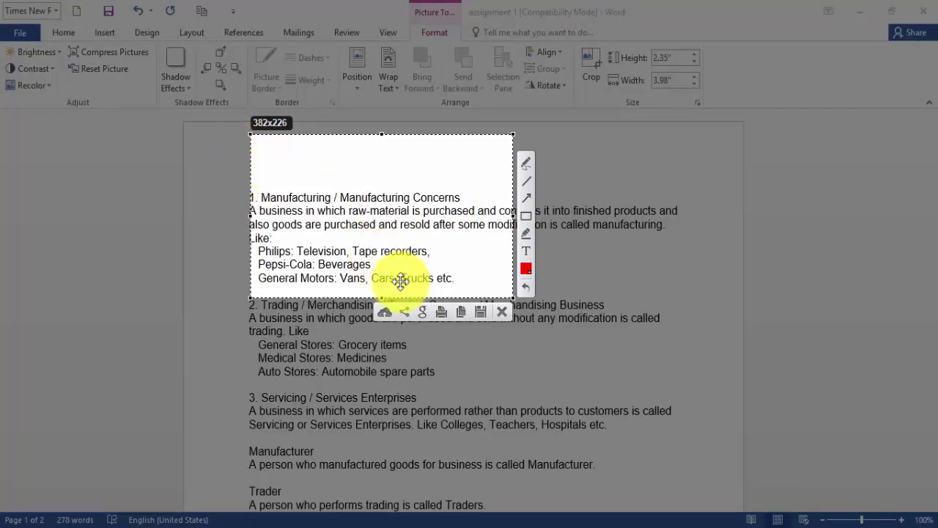
pyautogui.hotkey('ctrl', 'c')
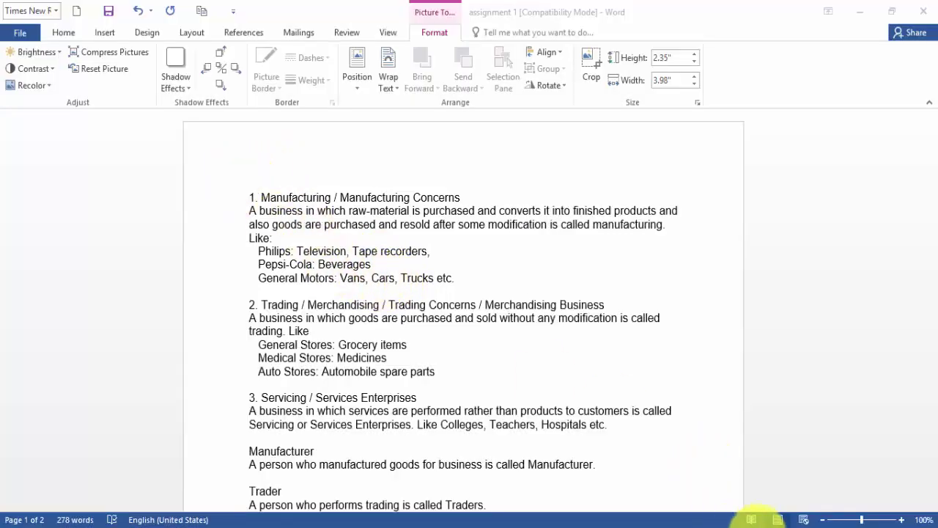
pyautogui.press('Print')
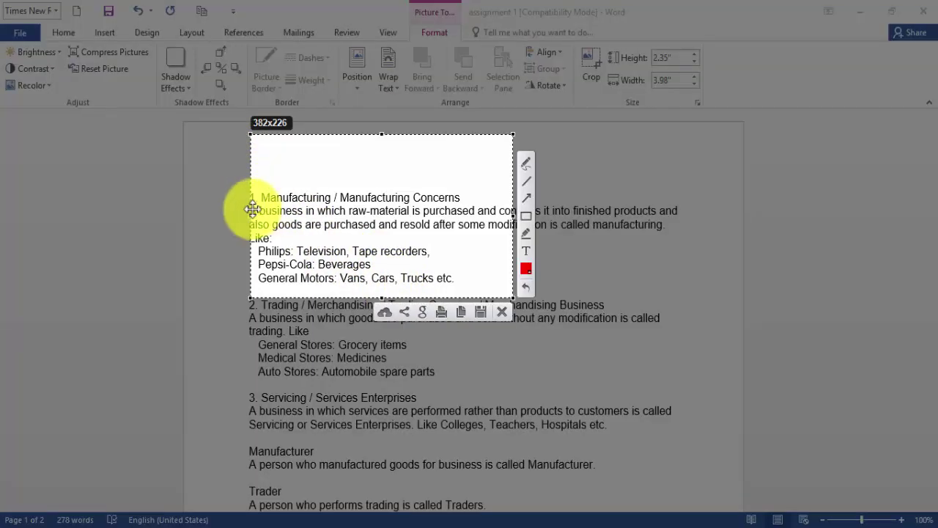
pyautogui.moveTo(238, 141)
pyautogui.mouseDown()
pyautogui.moveTo(373, 147)
pyautogui.moveTo(546, 244)
pyautogui.moveTo(650, 272)
pyautogui.moveTo(666, 300)
pyautogui.moveTo(689, 293)
pyautogui.moveTo(678, 374)
pyautogui.moveTo(688, 384)
pyautogui.mouseUp()
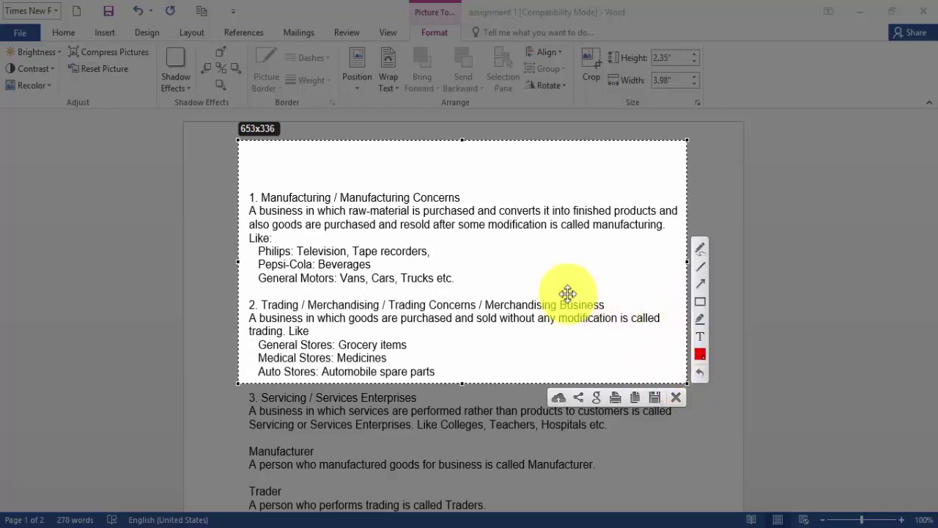
pyautogui.click(654, 397)
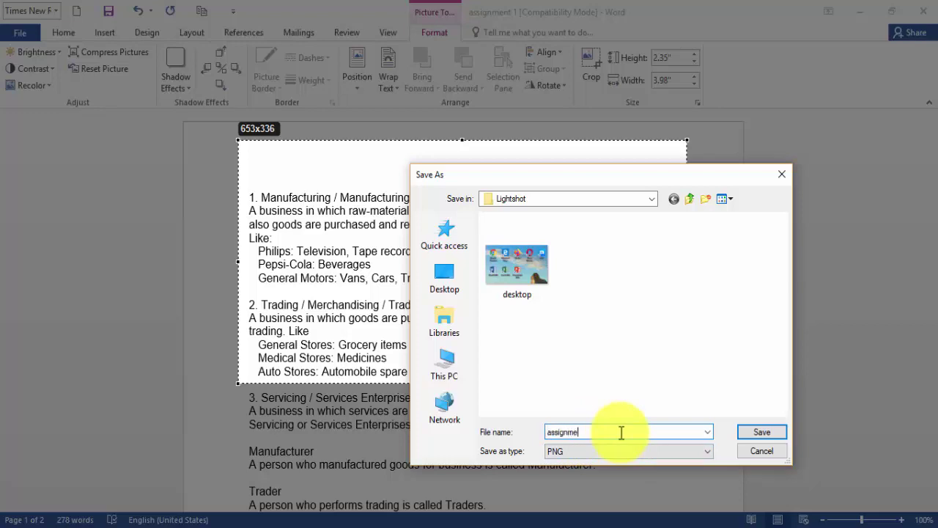
pyautogui.click(762, 432)
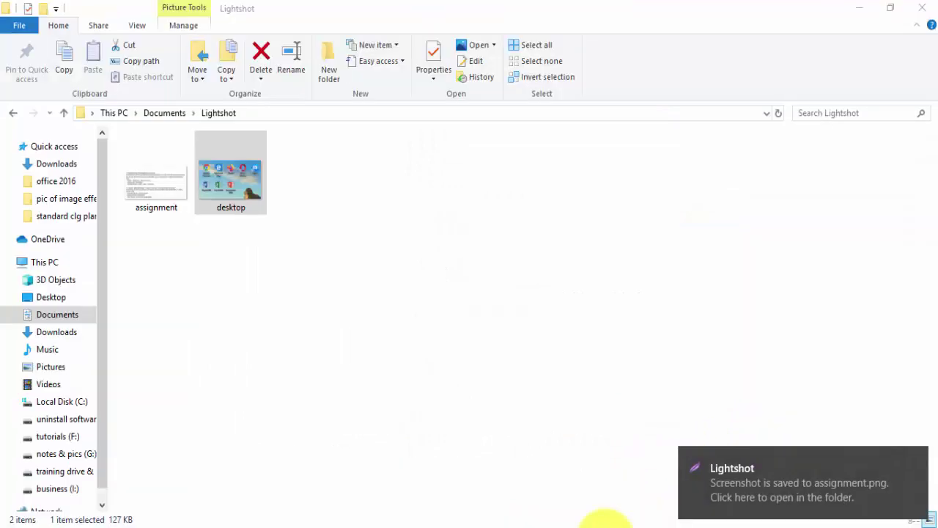
# - Switch to File Explorer, view the assignment image in the Documents > Lightshot folder, and close the image viewer
pyautogui.doubleClick(152, 184)
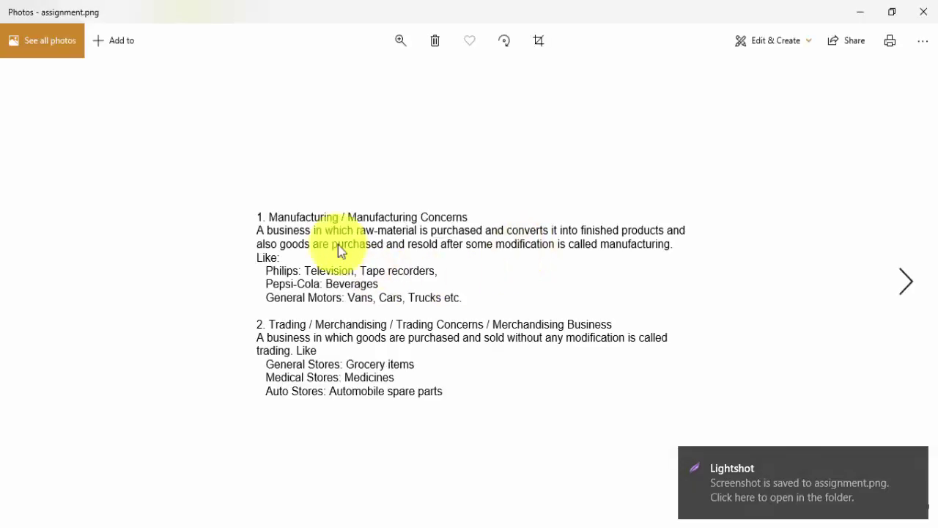
pyautogui.click(925, 12)
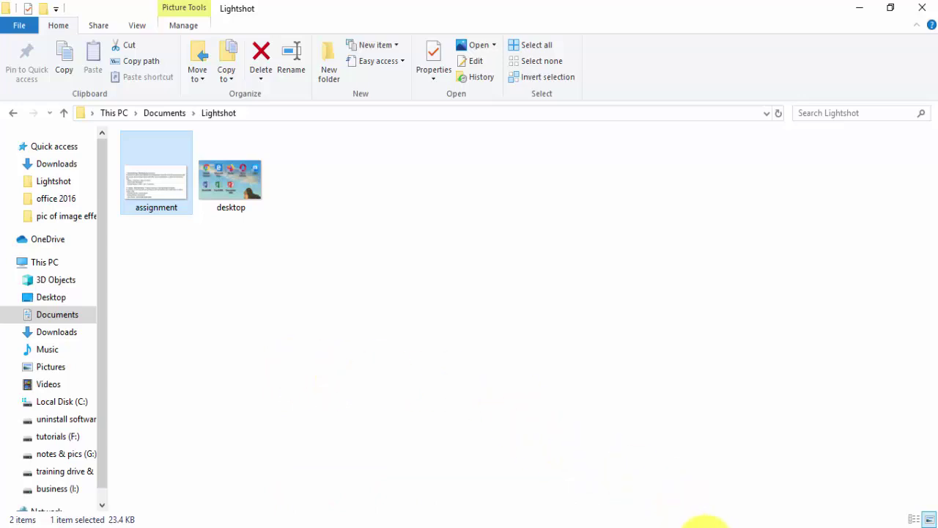
# - Switch to Chrome and show the Definite and Indefinite Articles page
pyautogui.moveTo(657, 525)
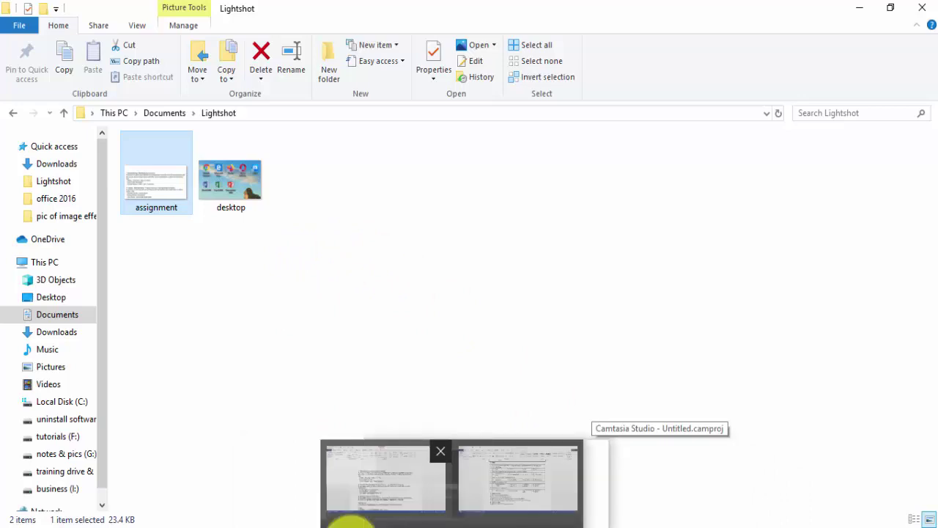
pyautogui.click(311, 522)
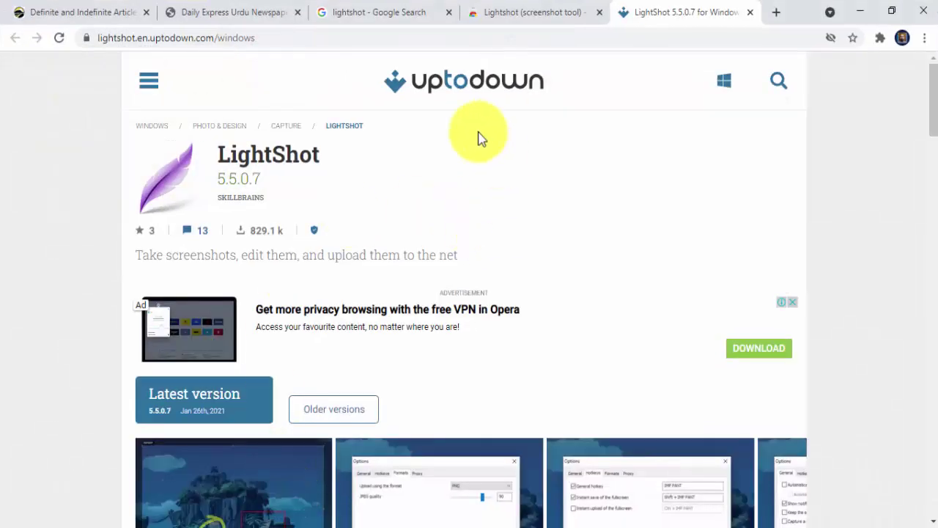
pyautogui.click(110, 12)
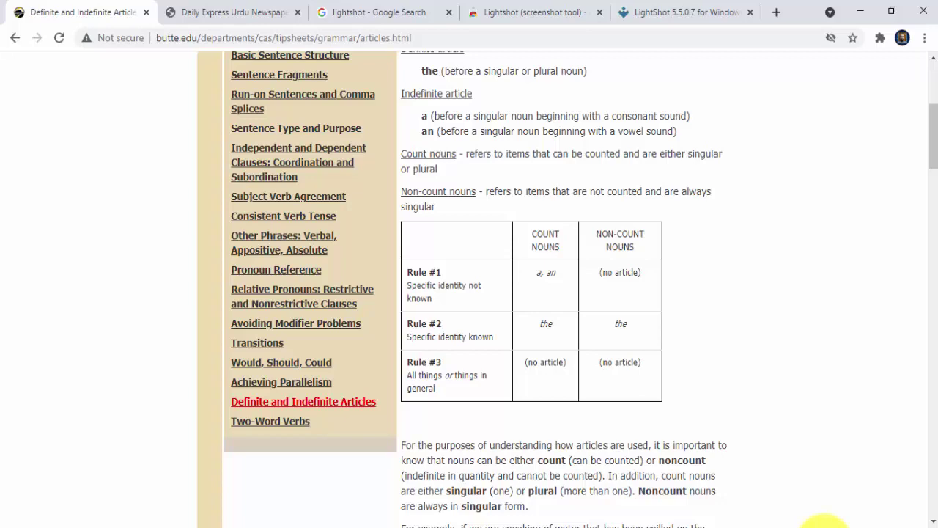
# - Capture the count and non-count nouns rules table, about 418x266 pixels, and save it as a PNG named table in the Lightshot folder
pyautogui.press('Print')
pyautogui.moveTo(238, 141); pyautogui.dragTo(687, 382)
pyautogui.moveTo(392, 211); pyautogui.dragTo(524, 217)
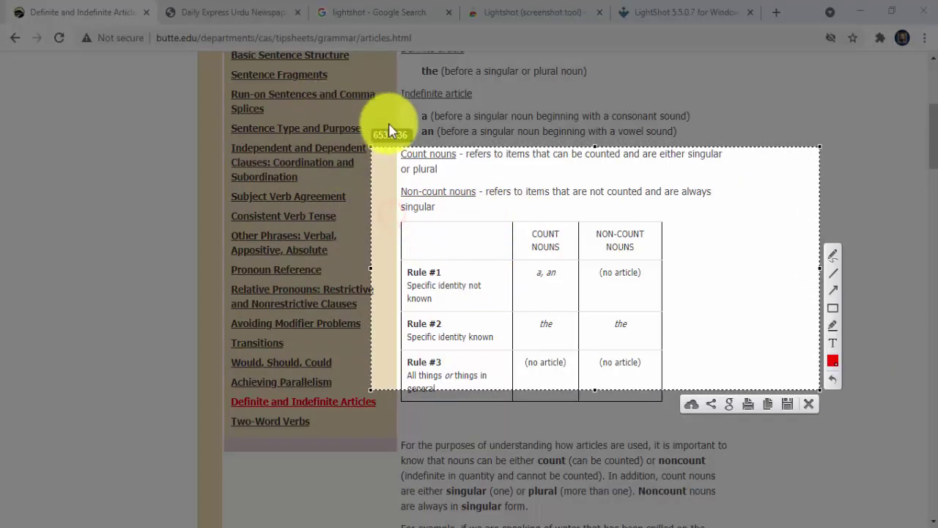
pyautogui.click(414, 119)
pyautogui.click(889, 408)
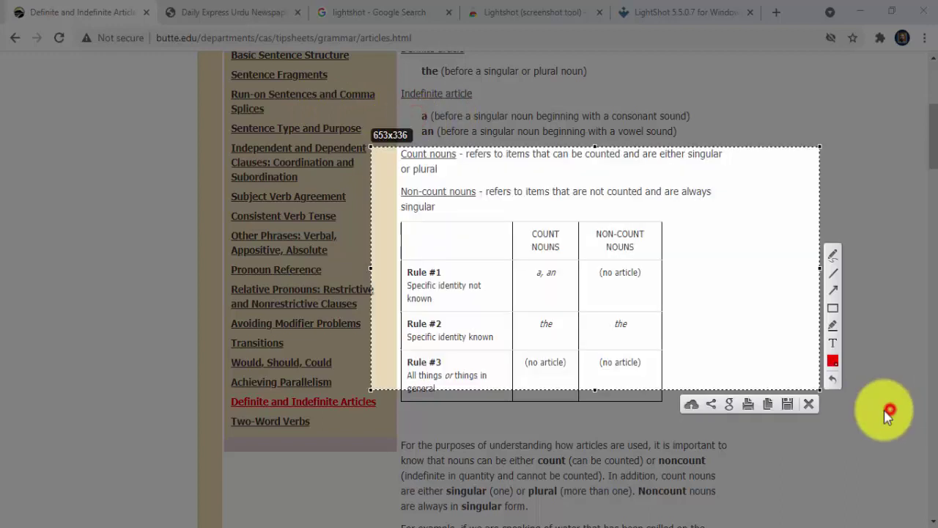
pyautogui.moveTo(396, 408)
pyautogui.mouseDown()
pyautogui.moveTo(692, 404)
pyautogui.moveTo(703, 201)
pyautogui.moveTo(682, 217)
pyautogui.mouseUp()
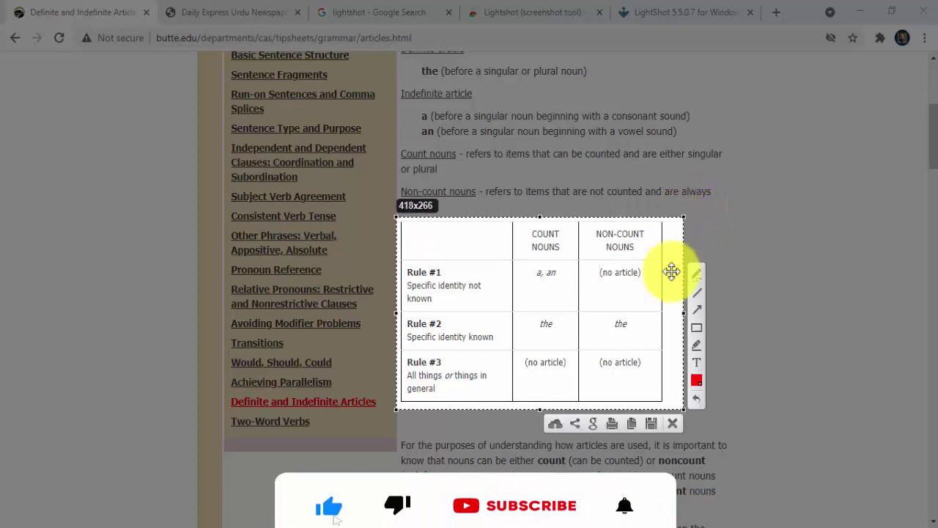
pyautogui.click(651, 425)
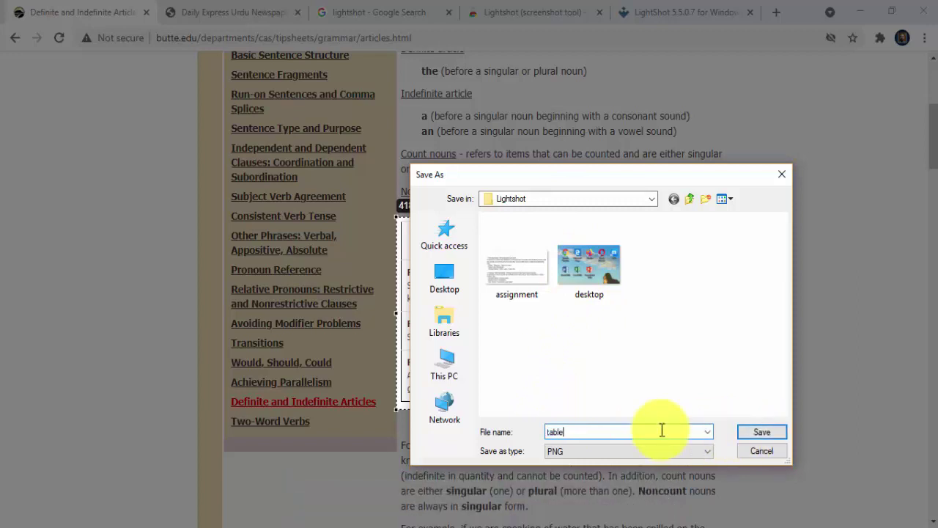
pyautogui.click(766, 432)
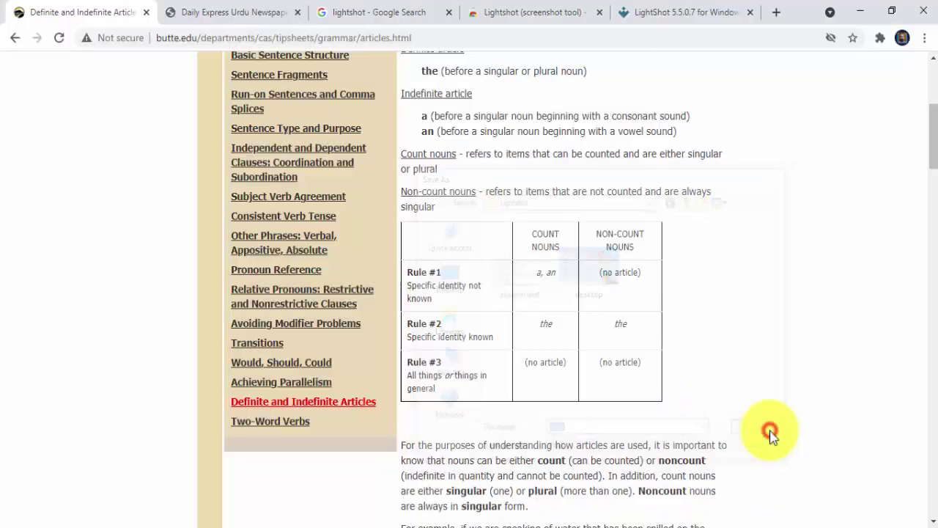
# - Switch to File Explorer, view the table image in the Lightshot folder, and close the image viewer
pyautogui.press('super+e')
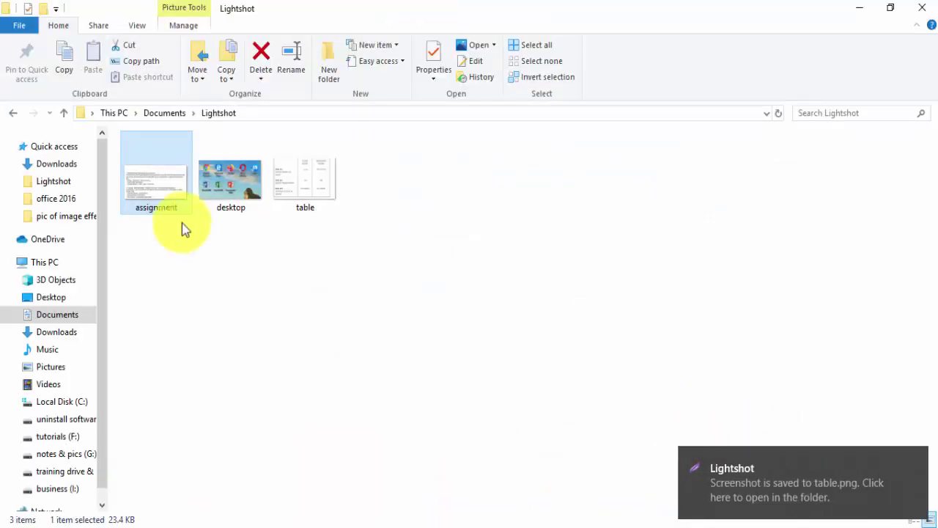
pyautogui.click(302, 173)
pyautogui.press('Print')
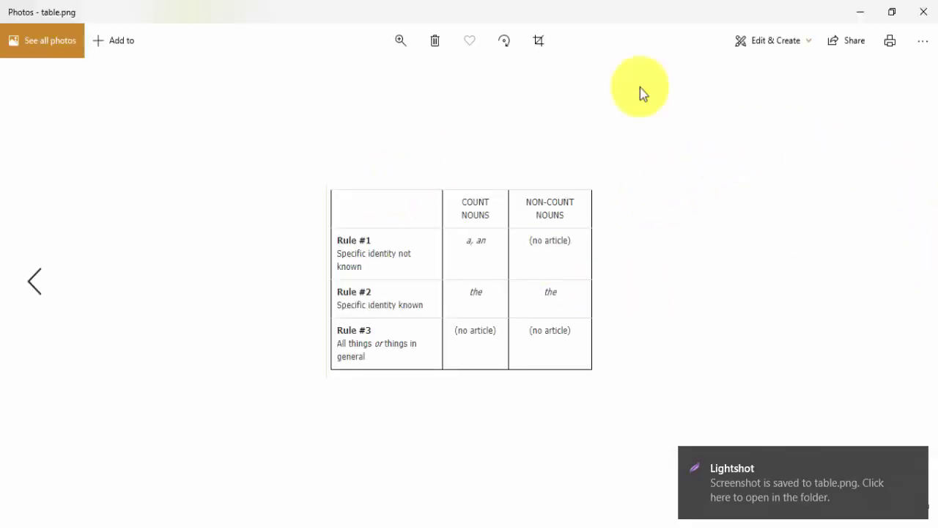
pyautogui.click(922, 10)
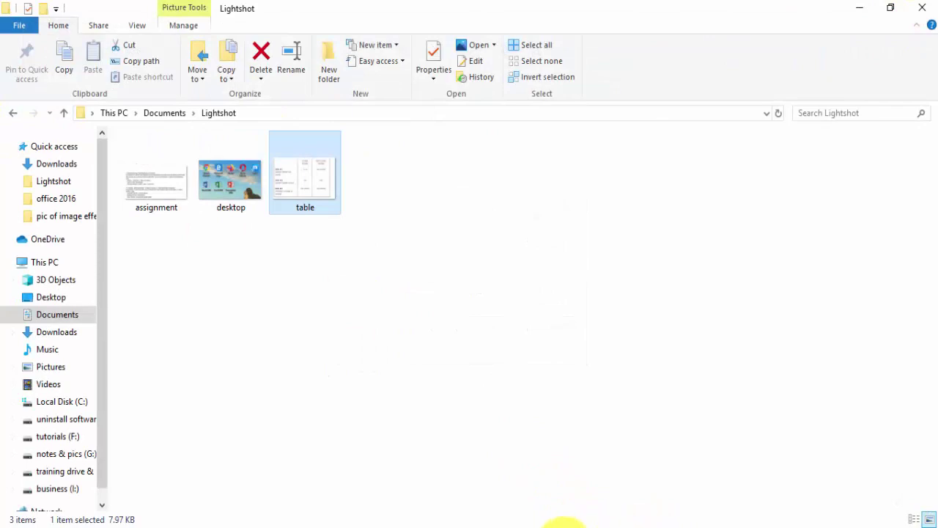
# - Switch to the Daily Express Urdu newspaper page in Chrome and select its main headline story, about 594x328 pixels, for capture
pyautogui.click(322, 518)
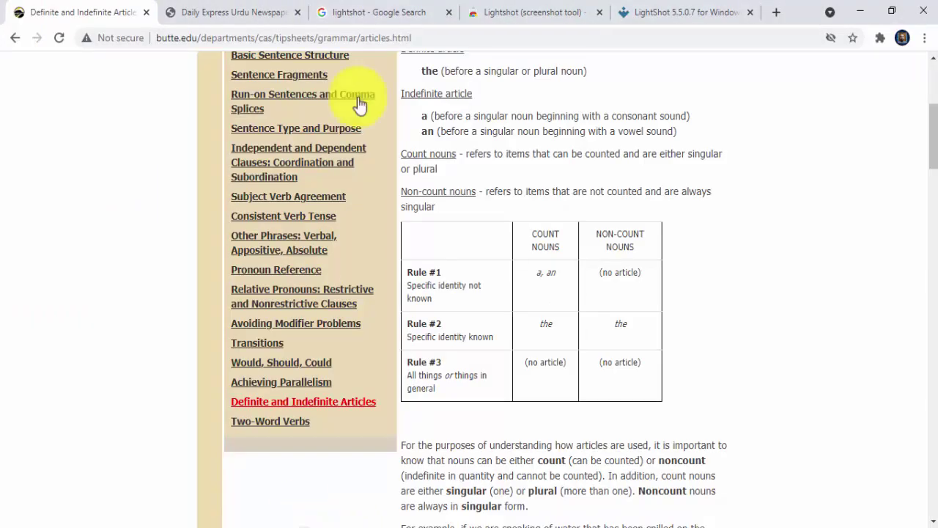
pyautogui.click(194, 13)
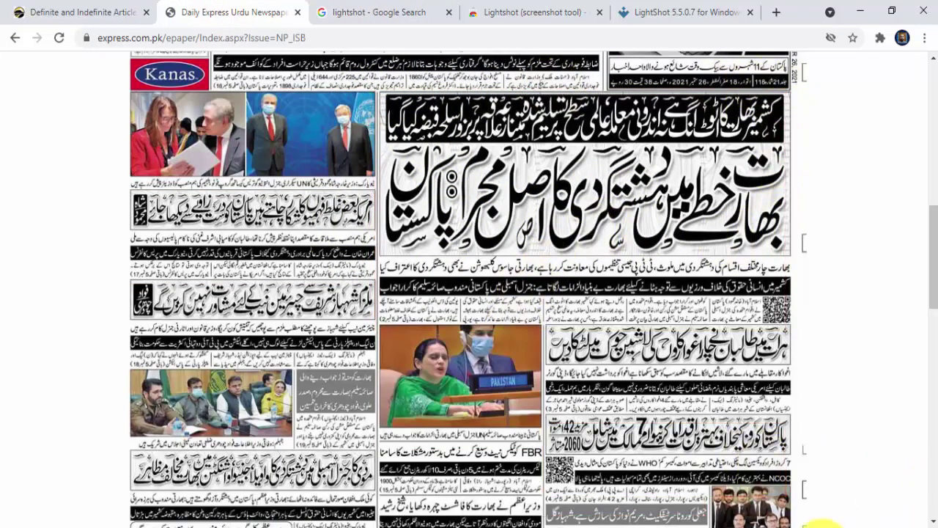
pyautogui.press('Print')
pyautogui.moveTo(396, 217); pyautogui.dragTo(684, 409)
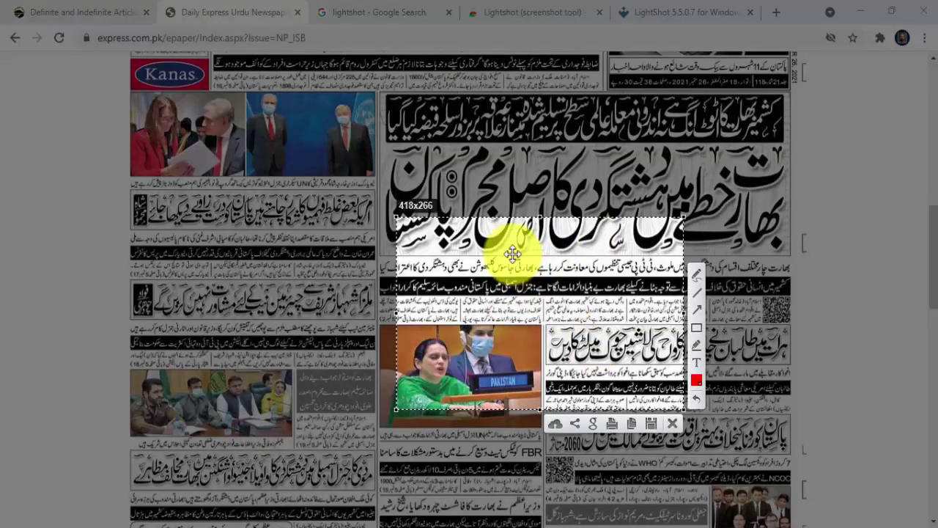
pyautogui.moveTo(381, 90); pyautogui.dragTo(791, 330)
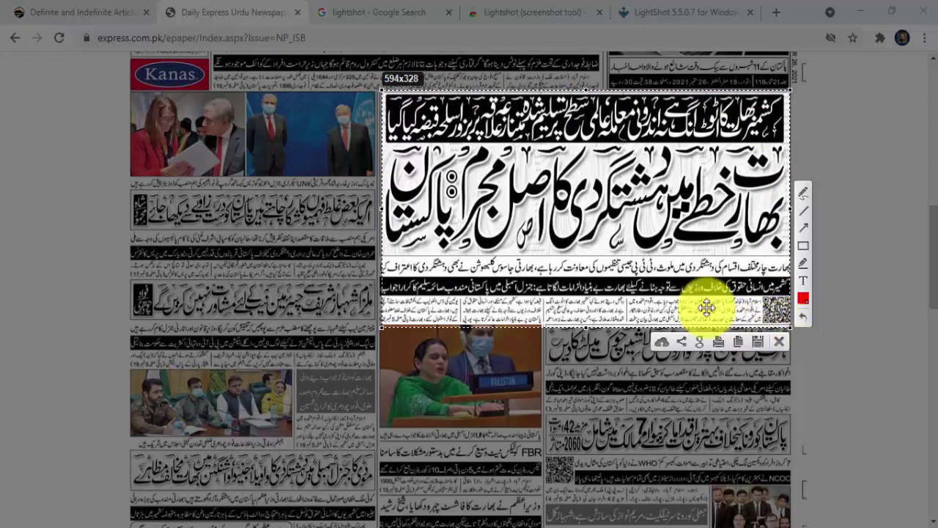
# - Save the captured headline as a PNG named news in the Lightshot folder
pyautogui.click(760, 344)
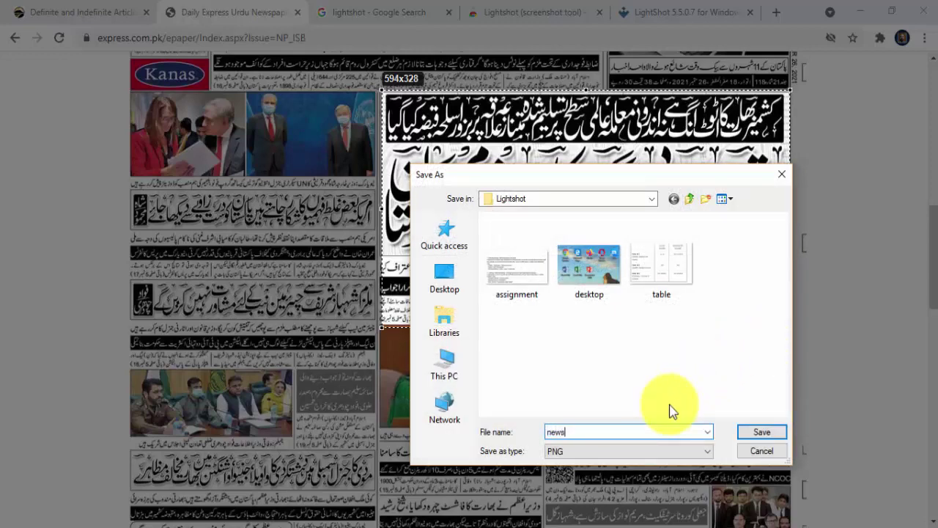
pyautogui.write('news')
pyautogui.click(762, 434)
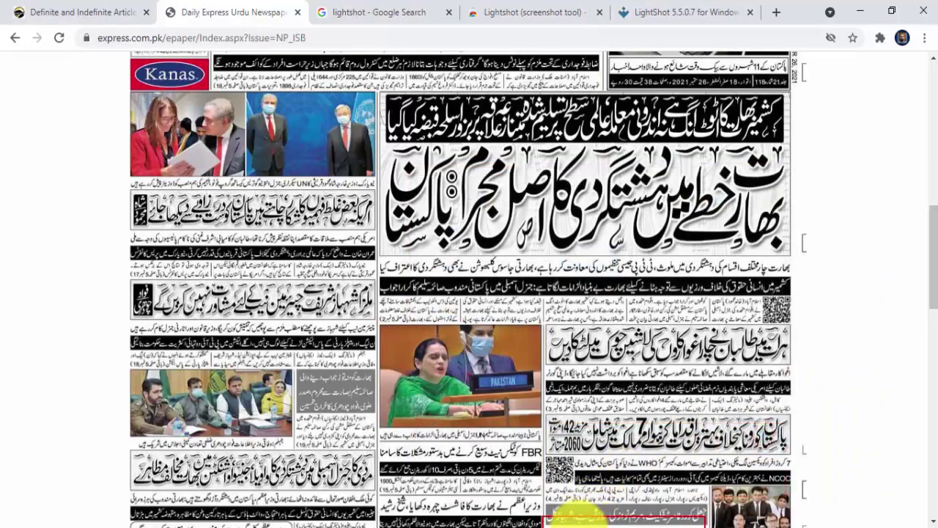
# - Switch to File Explorer, view the news image in the Lightshot folder, and close the image viewer
pyautogui.moveTo(598, 522)
pyautogui.click(579, 498)
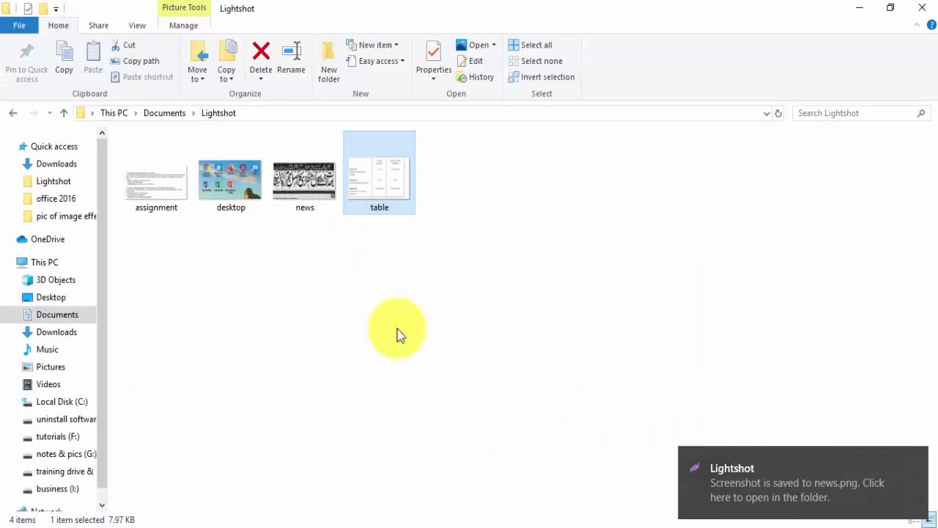
pyautogui.click(309, 183)
pyautogui.doubleClick(310, 184)
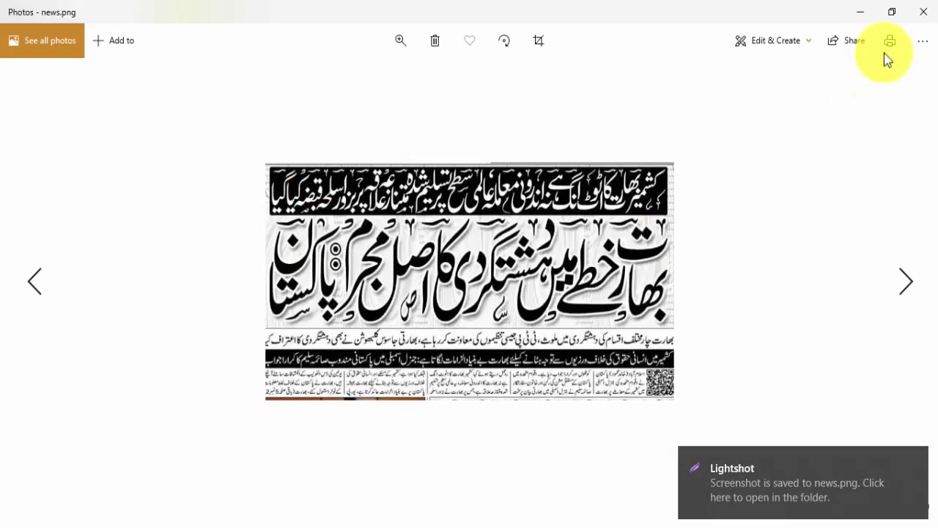
pyautogui.click(927, 21)
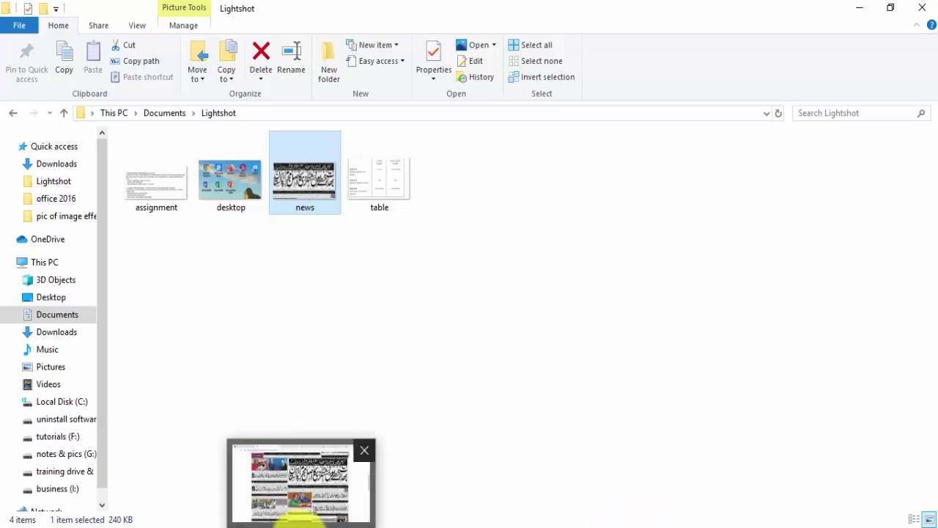
# - Switch to Chrome, look at the grammar articles page, and return to the Daily Express newspaper page
pyautogui.click(295, 513)
pyautogui.click(102, 21)
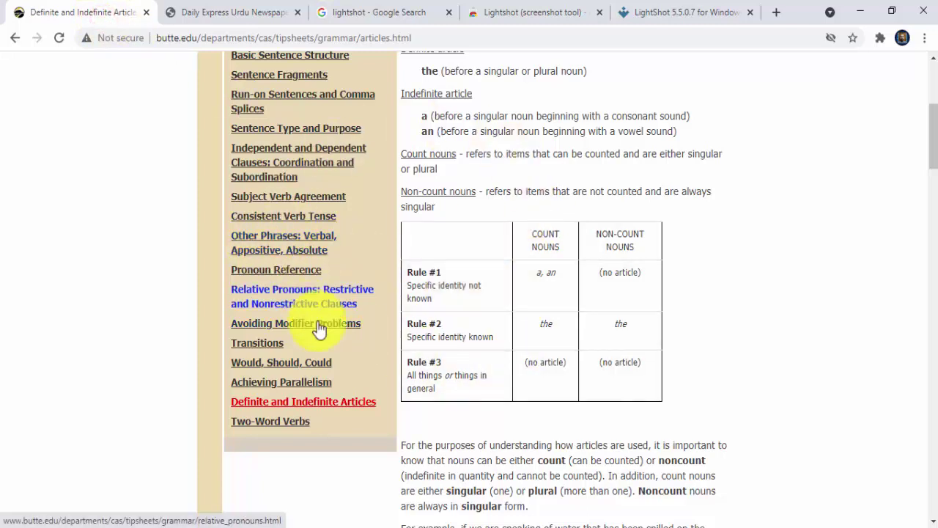
pyautogui.click(236, 15)
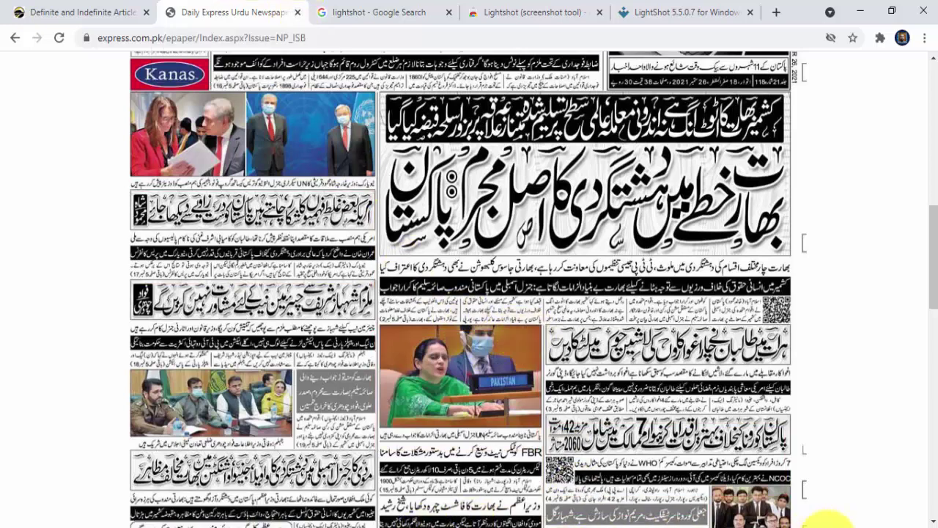
# - Capture an area of about 445x211 pixels around the two headlines beneath the newspaper's top photos and copy it to the clipboard
pyautogui.press('Print')
pyautogui.moveTo(381, 90); pyautogui.dragTo(790, 328)
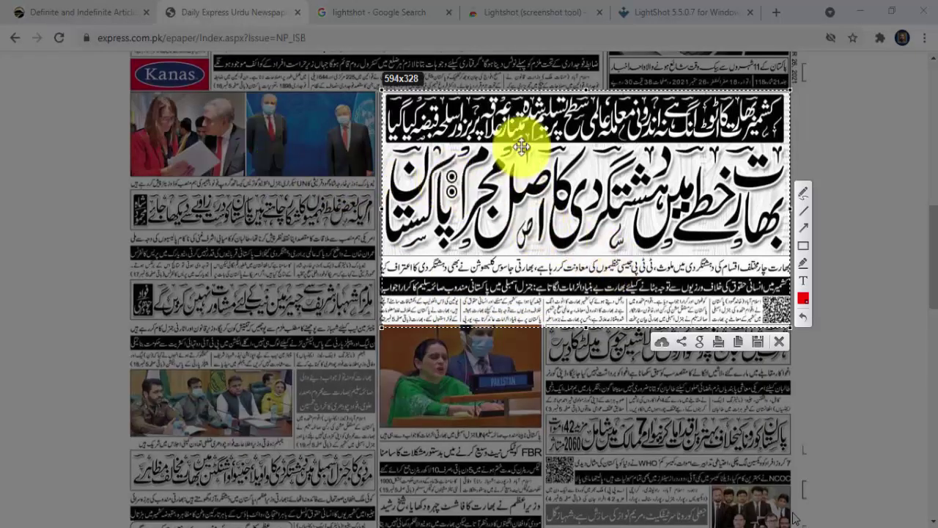
pyautogui.moveTo(133, 182); pyautogui.dragTo(440, 335)
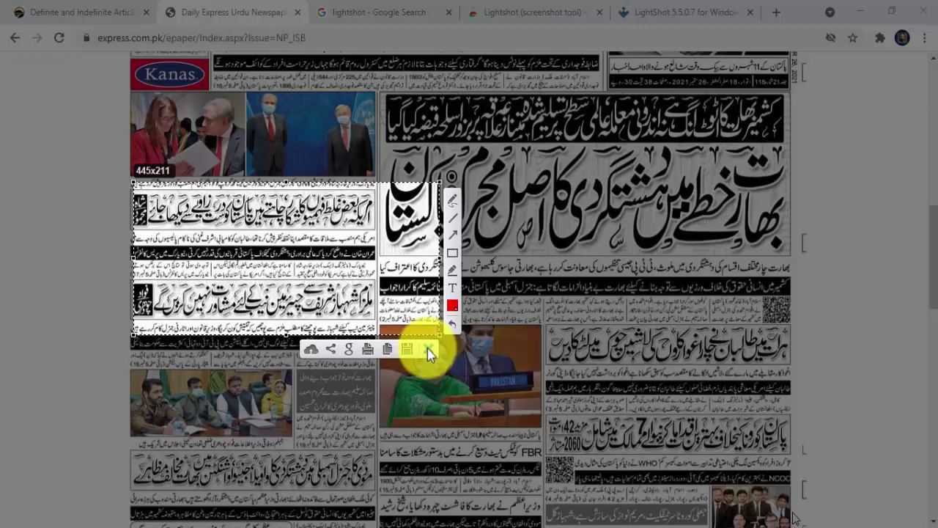
pyautogui.click(427, 348)
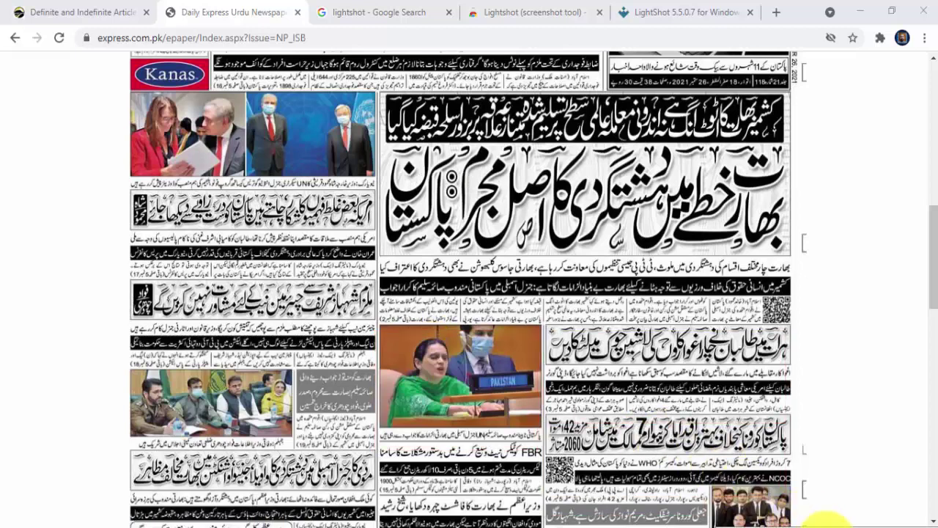
pyautogui.press('Print')
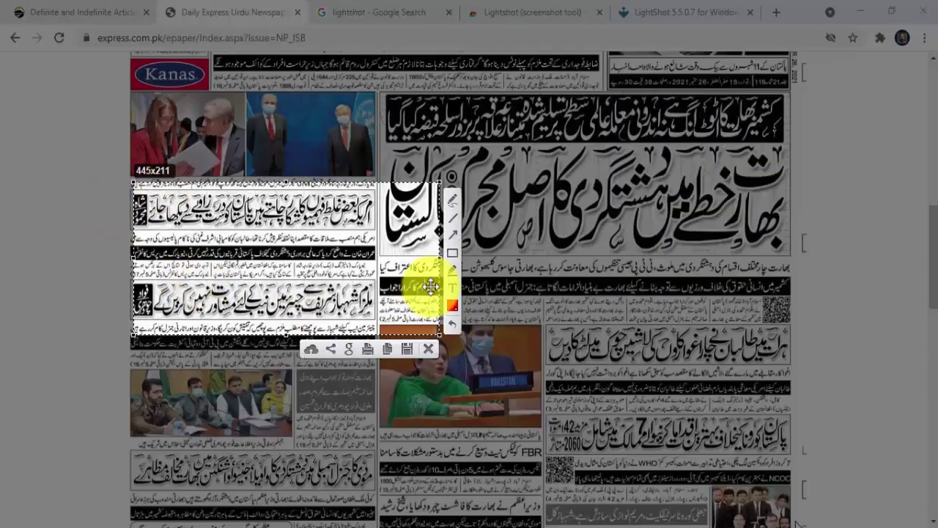
pyautogui.click(389, 352)
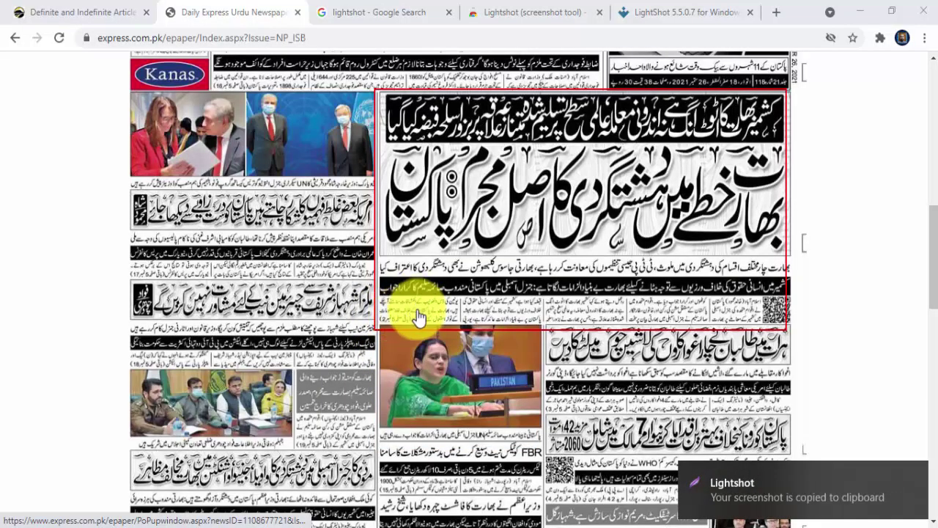
# - Switch to the assignment 1 Word document and paste the copied newspaper capture beneath the desktop picture on page 2
pyautogui.hotkey('alt', 'Tab')
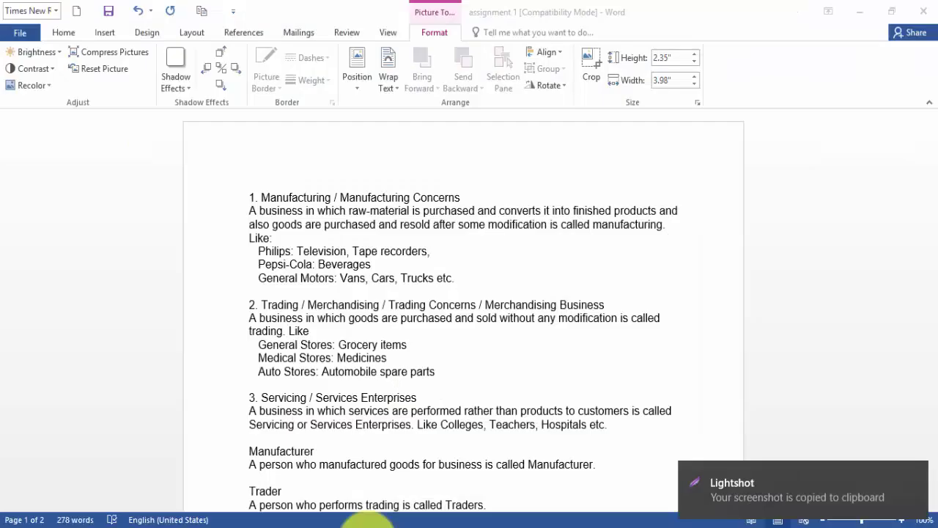
pyautogui.scroll(-20, 586, 278)
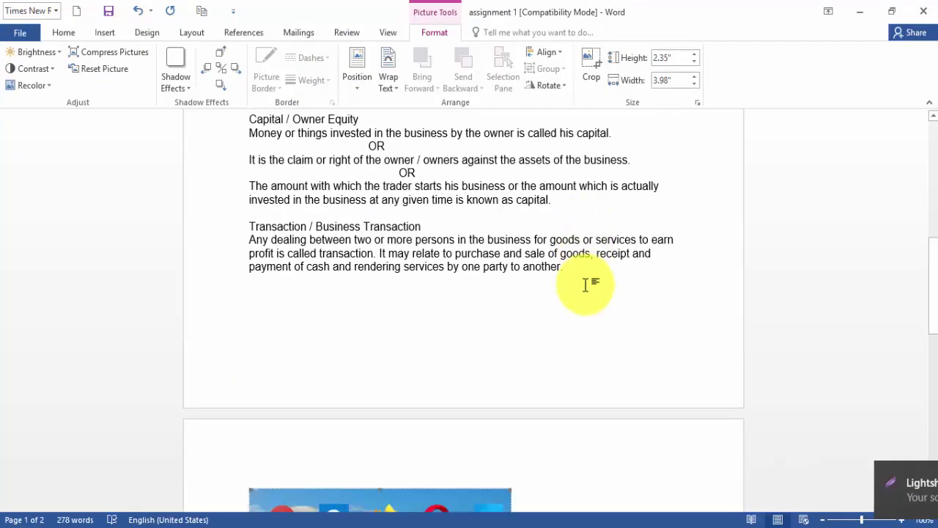
pyautogui.click(357, 364)
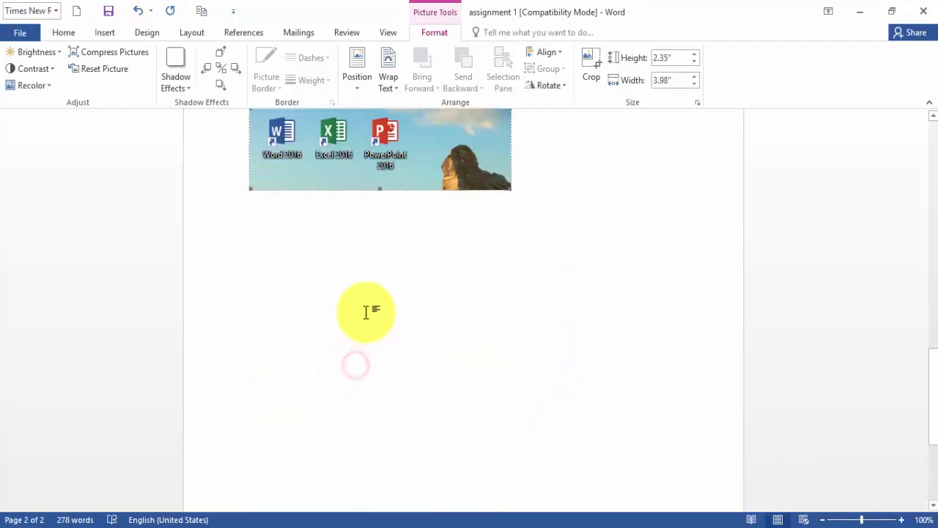
pyautogui.click(327, 253)
pyautogui.click(536, 190)
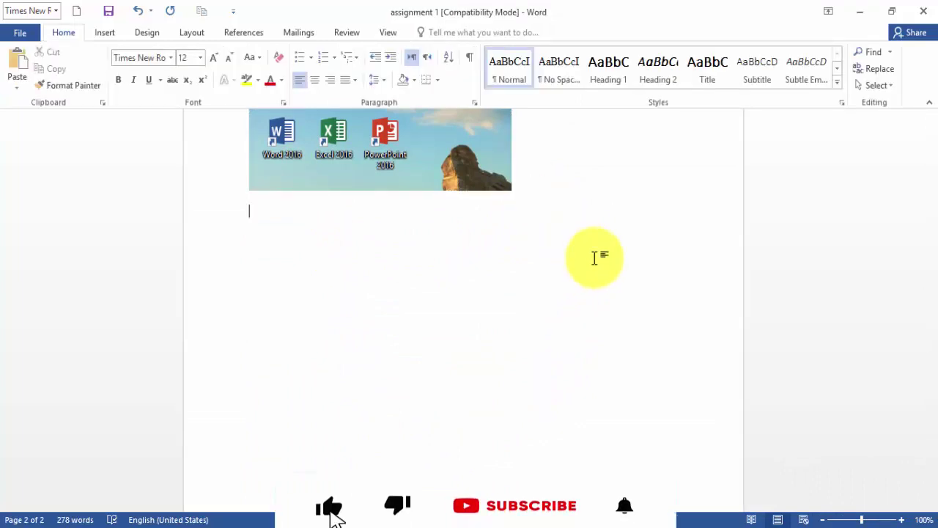
pyautogui.hotkey('ctrl', 'v')
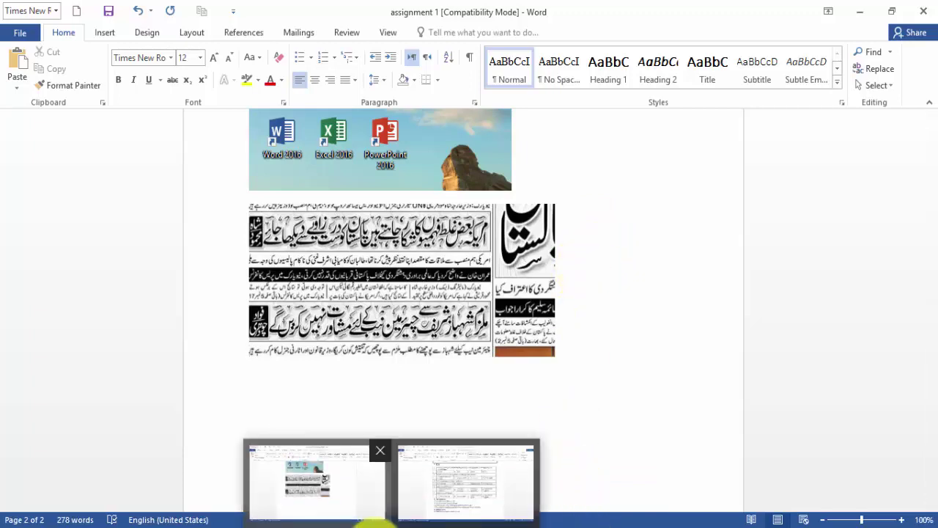
# - Return to the Daily Express page in Chrome, capture the 445x211 area around the two headlines, and try to share it on Facebook
pyautogui.moveTo(517, 522)
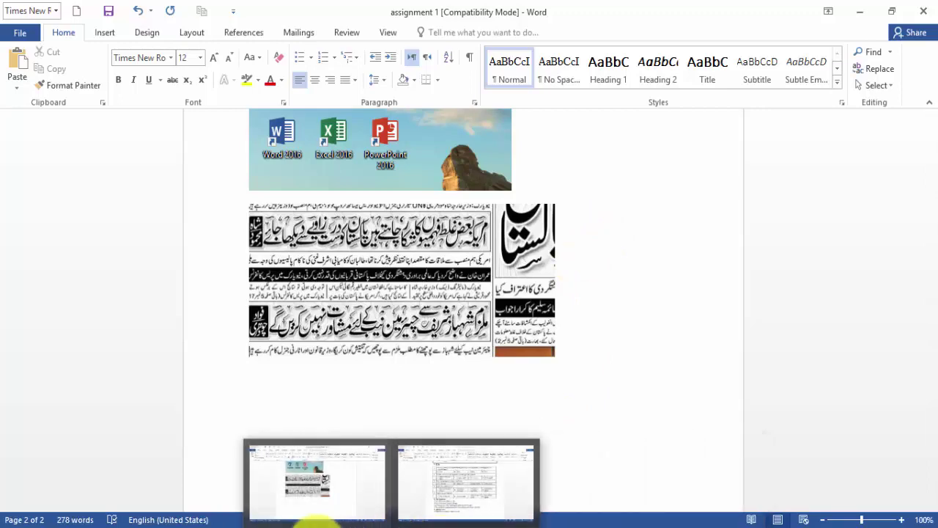
pyautogui.click(310, 495)
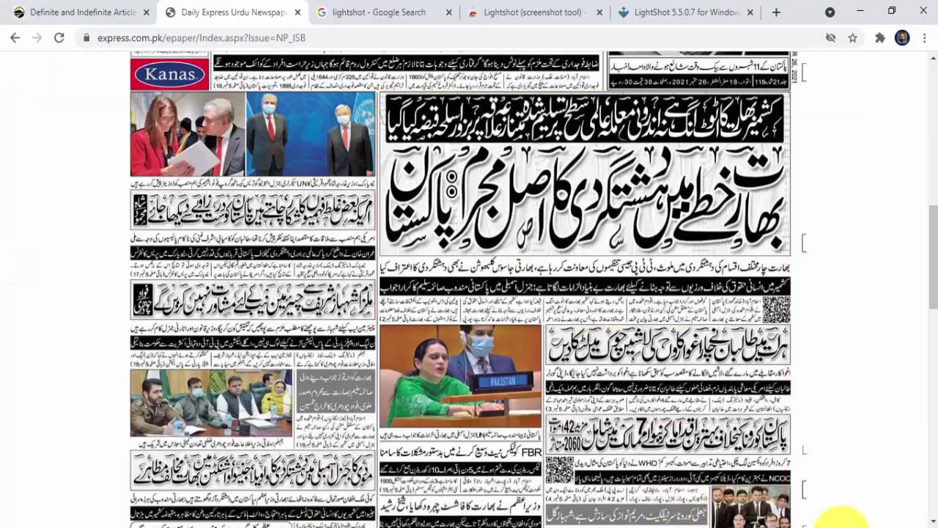
pyautogui.press('Print')
pyautogui.moveTo(131, 182); pyautogui.dragTo(440, 335)
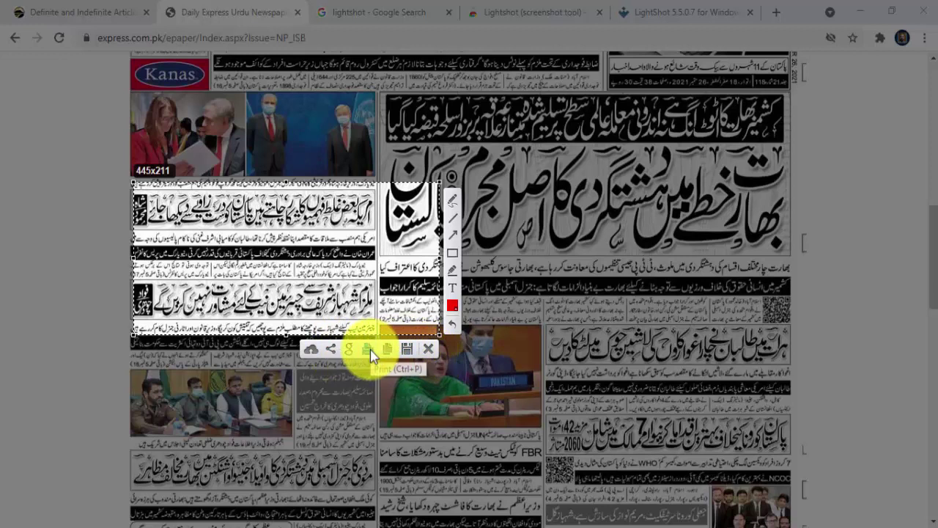
pyautogui.click(331, 349)
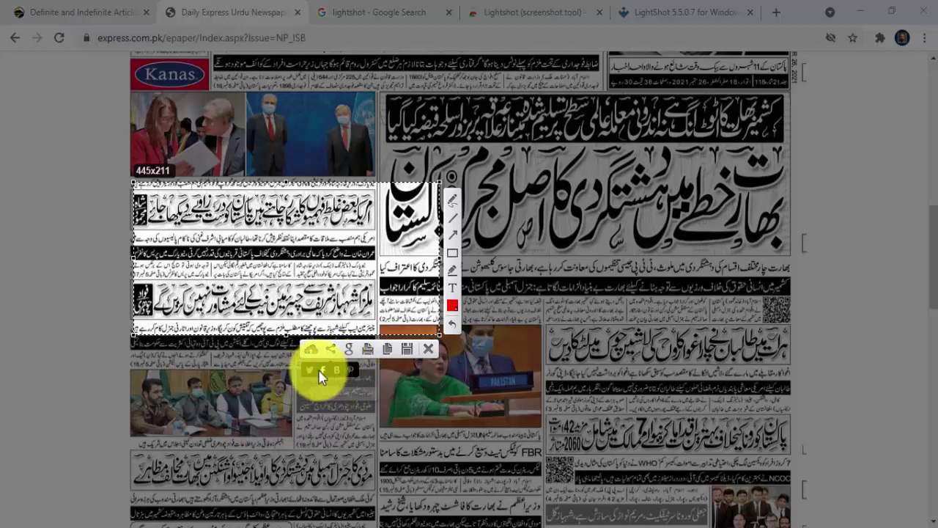
pyautogui.click(324, 375)
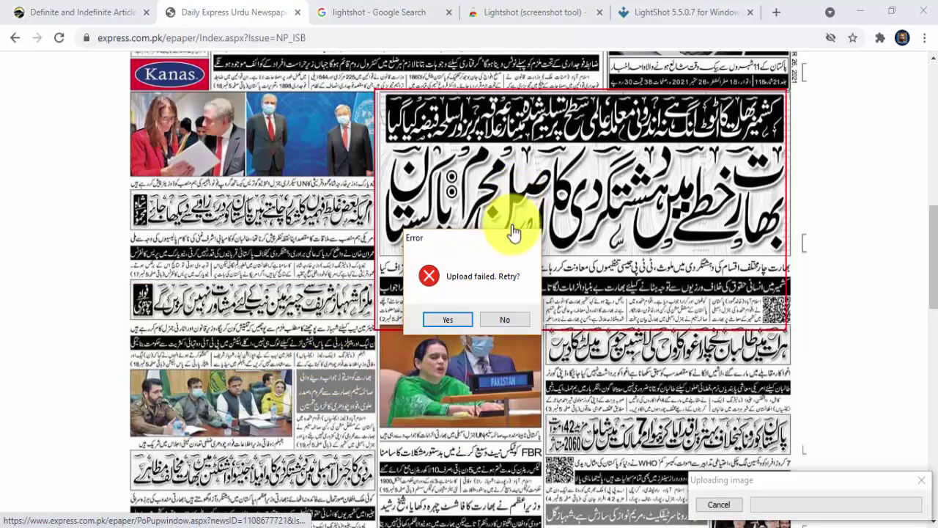
pyautogui.click(506, 319)
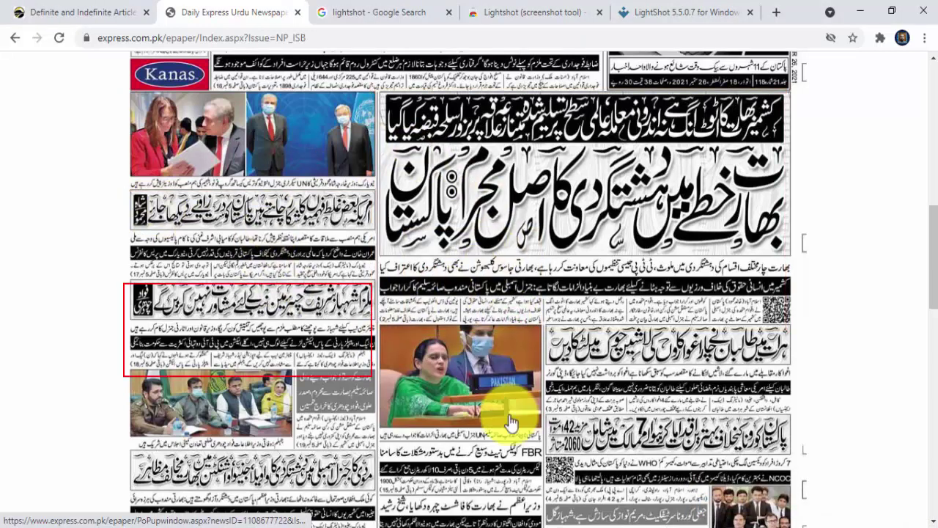
pyautogui.click(645, 435)
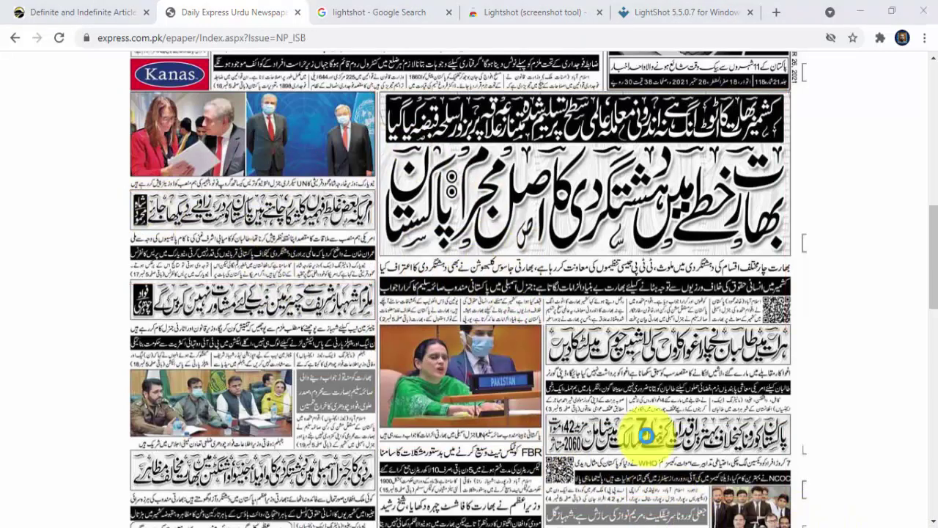
# - Capture the 445x211 headline area, handwrite wellcome in red with the Pen, outline the lower headline, and discard the capture
pyautogui.press('Print')
pyautogui.moveTo(440, 335); pyautogui.dragTo(132, 182)
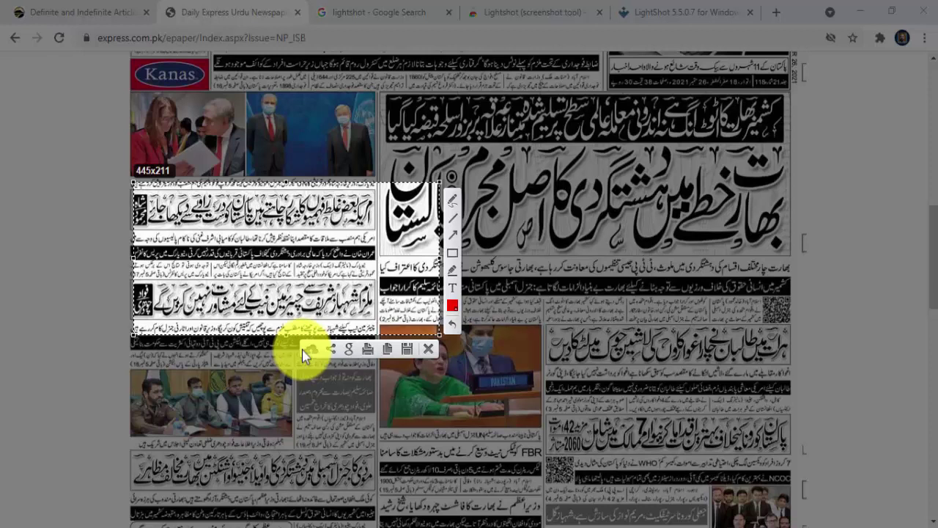
pyautogui.click(452, 202)
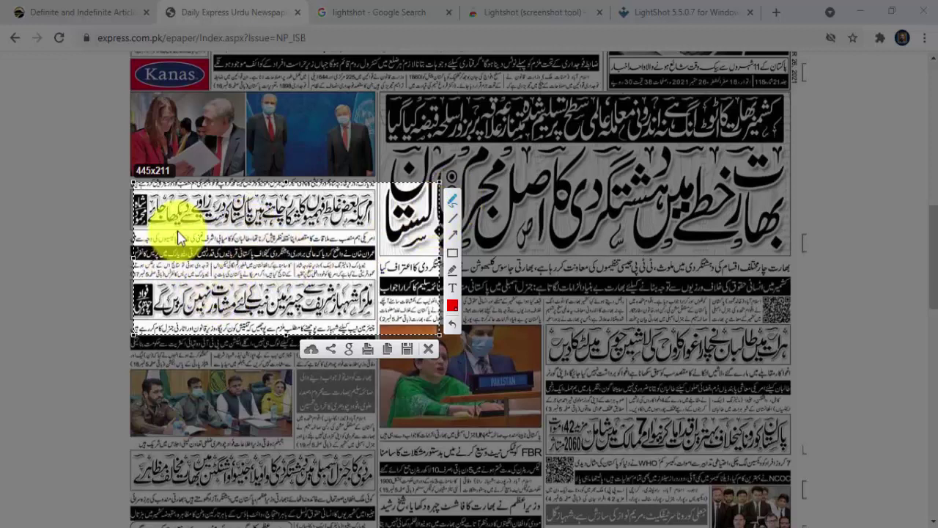
pyautogui.moveTo(179, 222)
pyautogui.mouseDown()
pyautogui.moveTo(187, 253)
pyautogui.moveTo(222, 233)
pyautogui.moveTo(230, 252)
pyautogui.moveTo(251, 216)
pyautogui.moveTo(253, 256)
pyautogui.moveTo(272, 218)
pyautogui.moveTo(262, 249)
pyautogui.moveTo(285, 249)
pyautogui.moveTo(304, 226)
pyautogui.moveTo(310, 264)
pyautogui.moveTo(325, 219)
pyautogui.moveTo(320, 253)
pyautogui.moveTo(331, 268)
pyautogui.moveTo(342, 235)
pyautogui.moveTo(338, 260)
pyautogui.moveTo(358, 274)
pyautogui.mouseUp()
pyautogui.moveTo(344, 242); pyautogui.dragTo(396, 253)
pyautogui.moveTo(397, 253)
pyautogui.mouseDown()
pyautogui.moveTo(398, 241)
pyautogui.moveTo(416, 266)
pyautogui.moveTo(413, 234)
pyautogui.moveTo(428, 258)
pyautogui.mouseUp()
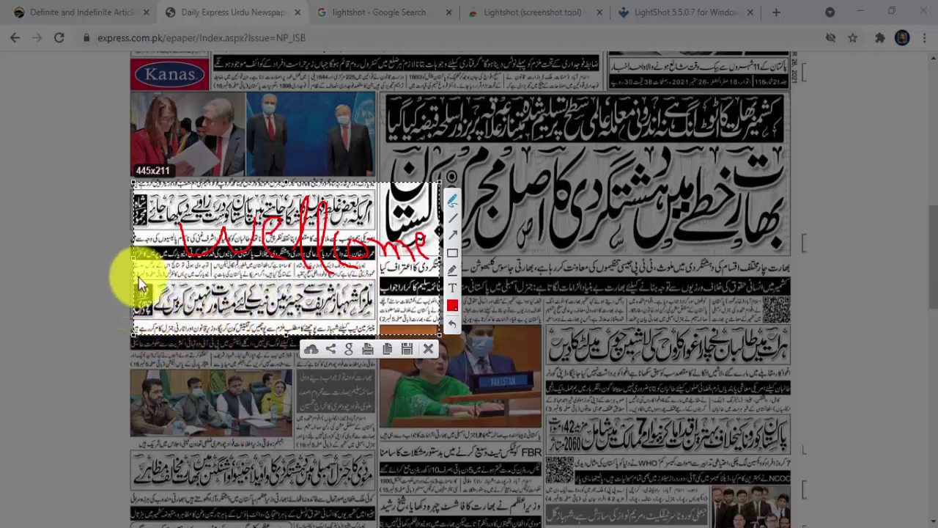
pyautogui.moveTo(139, 270)
pyautogui.mouseDown()
pyautogui.moveTo(359, 280)
pyautogui.moveTo(377, 318)
pyautogui.moveTo(320, 335)
pyautogui.moveTo(134, 329)
pyautogui.moveTo(136, 276)
pyautogui.mouseUp()
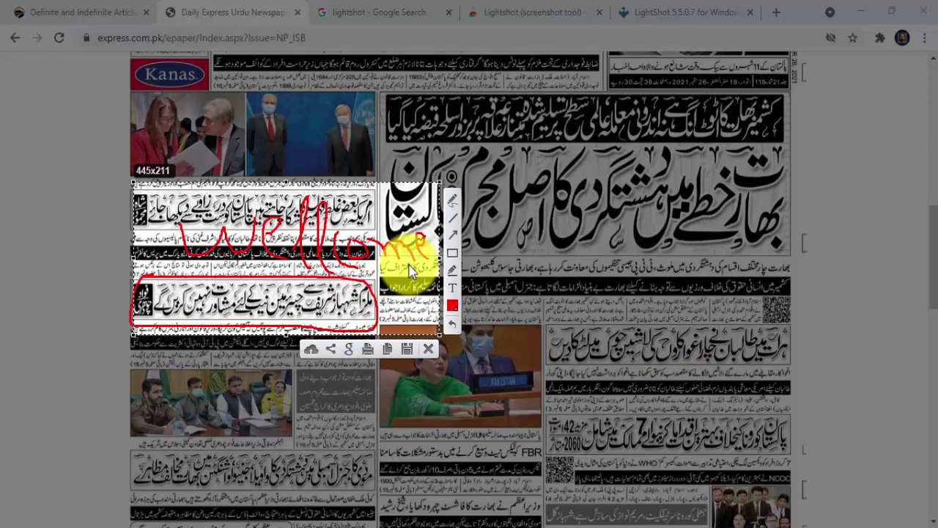
pyautogui.press('Escape')
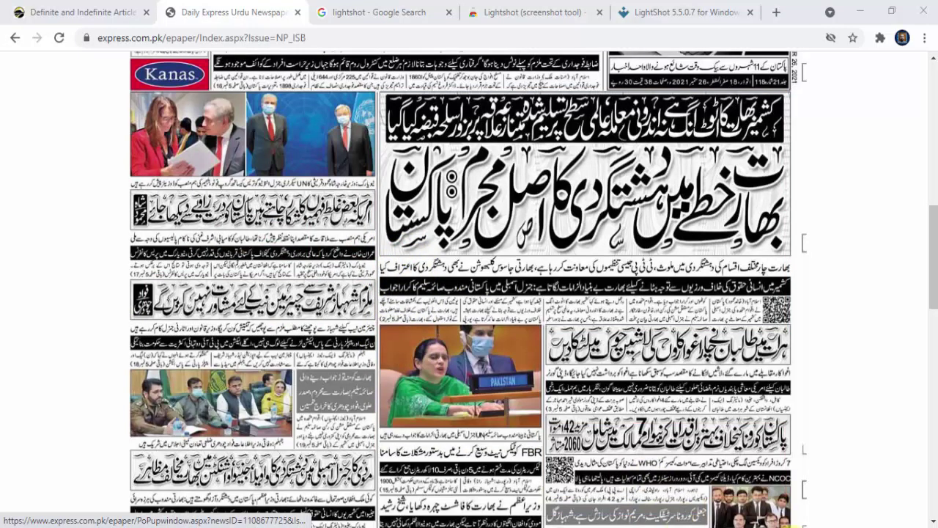
# - Recapture the headline area, draw a red line under the upper headline and an arrow towards the lower one, and discard the capture
pyautogui.press('Print')
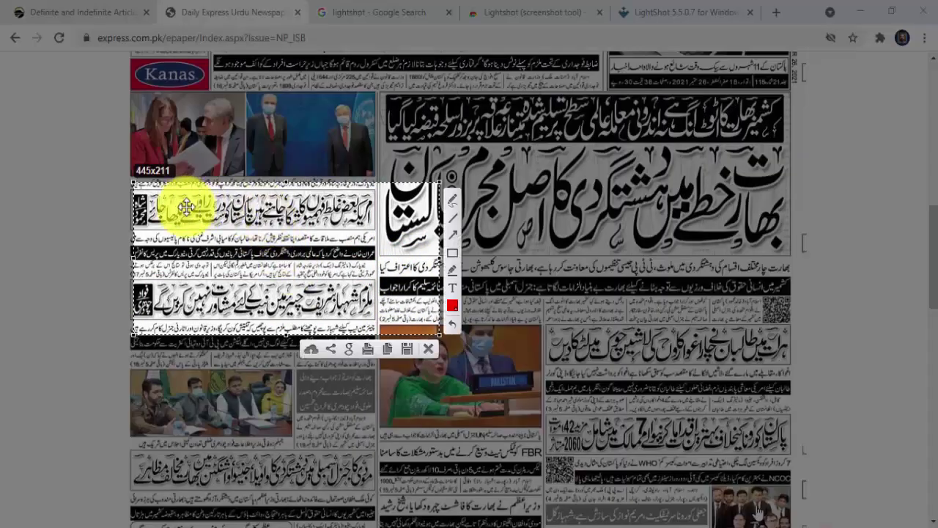
pyautogui.click(453, 218)
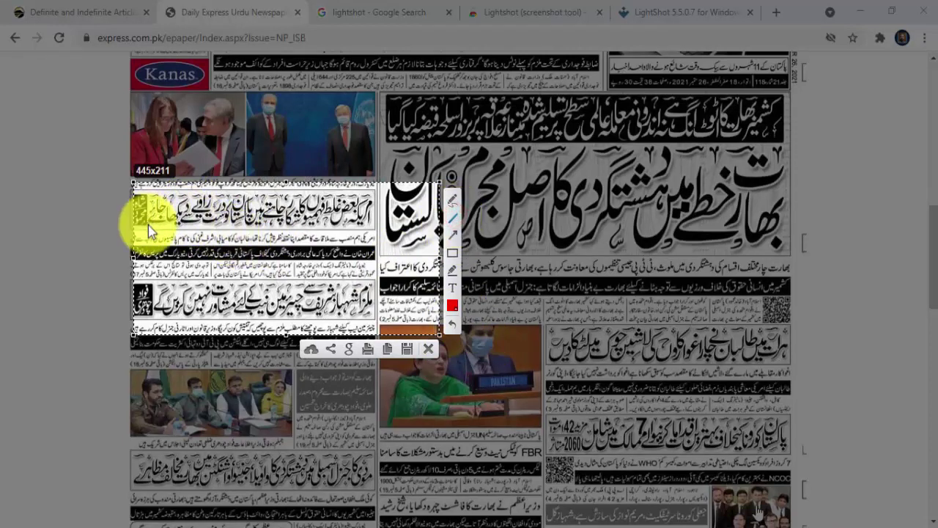
pyautogui.moveTo(135, 236); pyautogui.dragTo(376, 236)
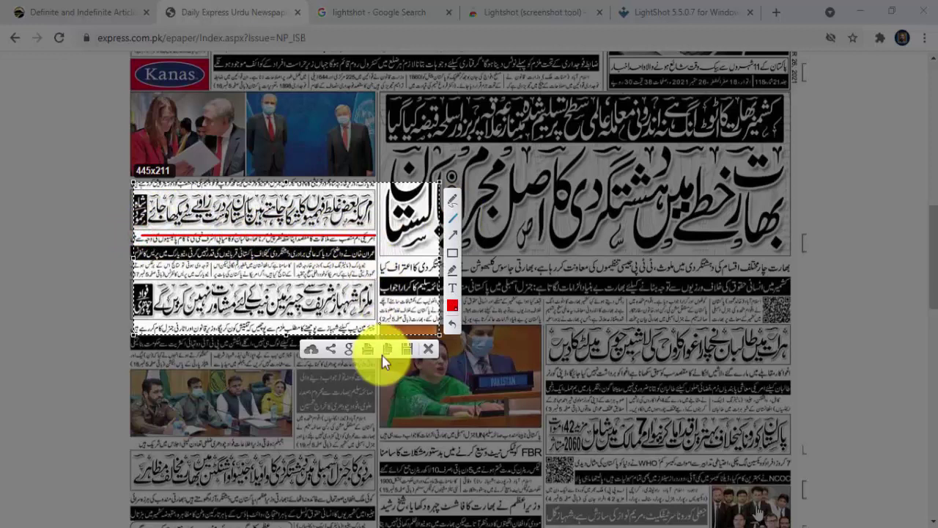
pyautogui.click(453, 234)
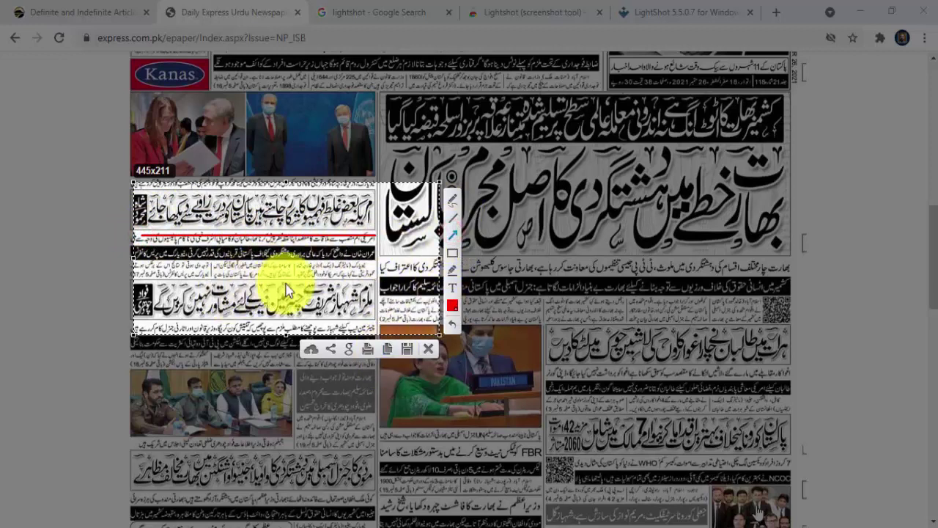
pyautogui.moveTo(229, 246); pyautogui.dragTo(280, 284)
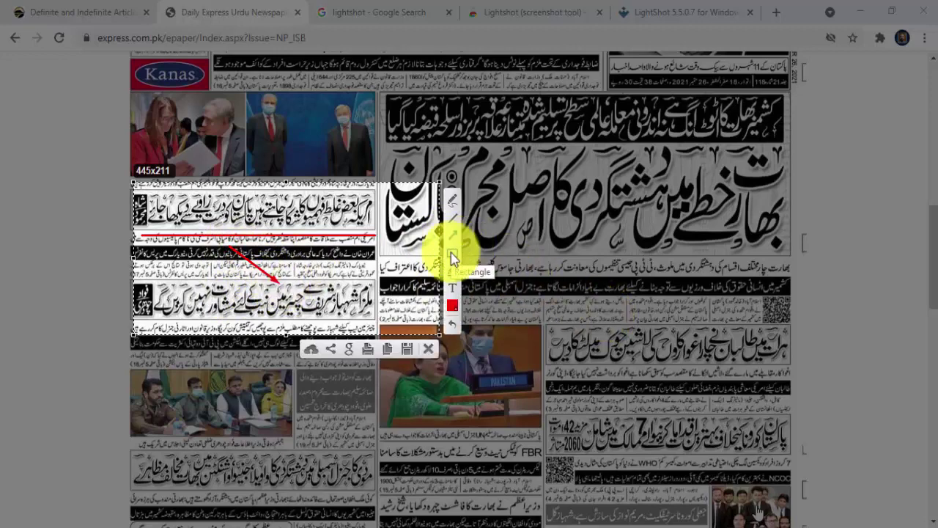
pyautogui.press('Escape')
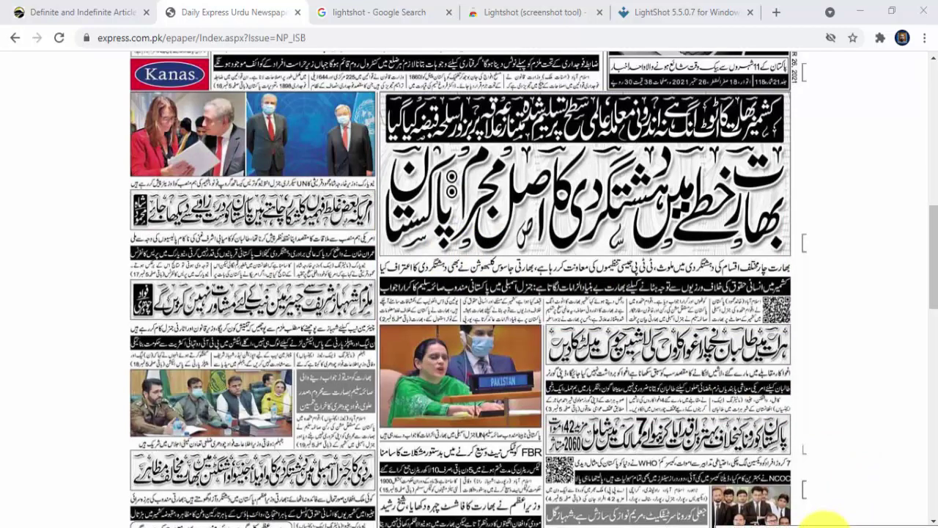
# - Capture the 445x211 headline area, frame the lines below the upper headline with a red rectangle, and highlight the lower headline with the Marker
pyautogui.press('Print')
pyautogui.moveTo(133, 182); pyautogui.dragTo(440, 336)
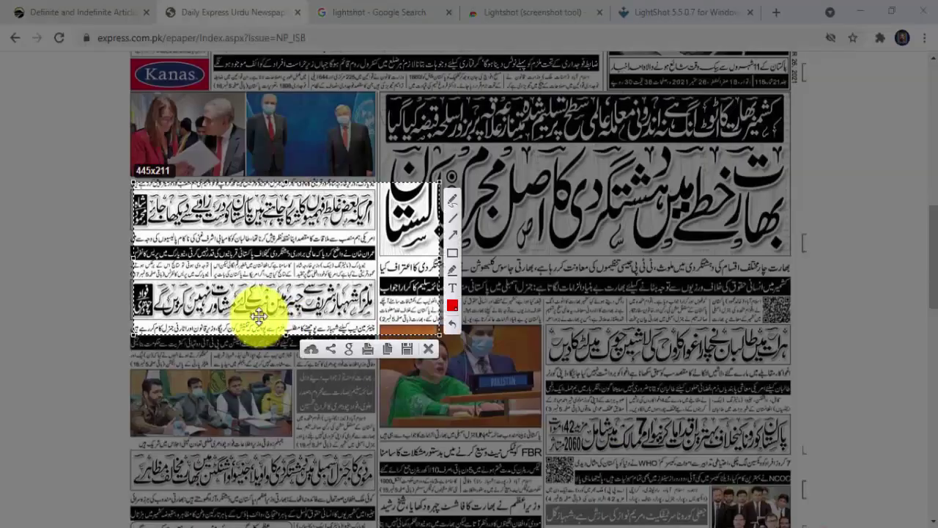
pyautogui.click(452, 255)
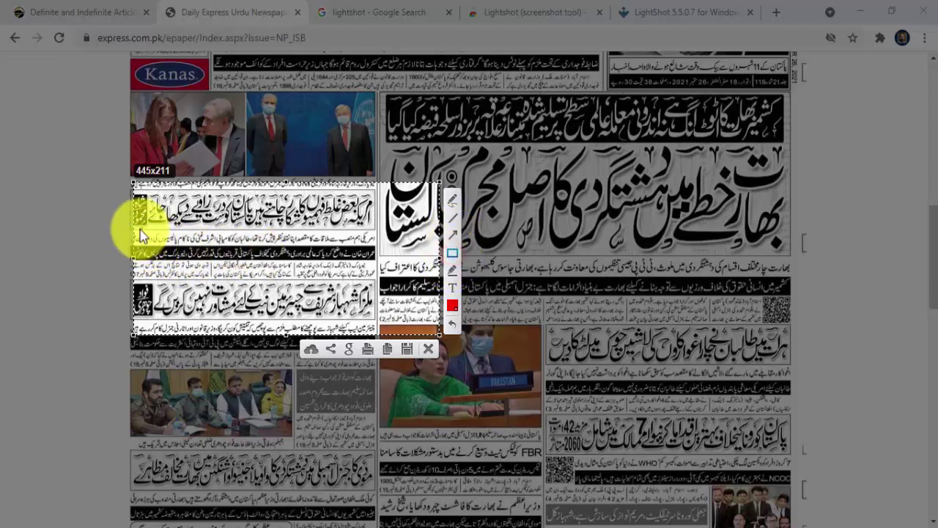
pyautogui.moveTo(140, 229)
pyautogui.mouseDown()
pyautogui.moveTo(251, 230)
pyautogui.moveTo(356, 247)
pyautogui.moveTo(379, 272)
pyautogui.mouseUp()
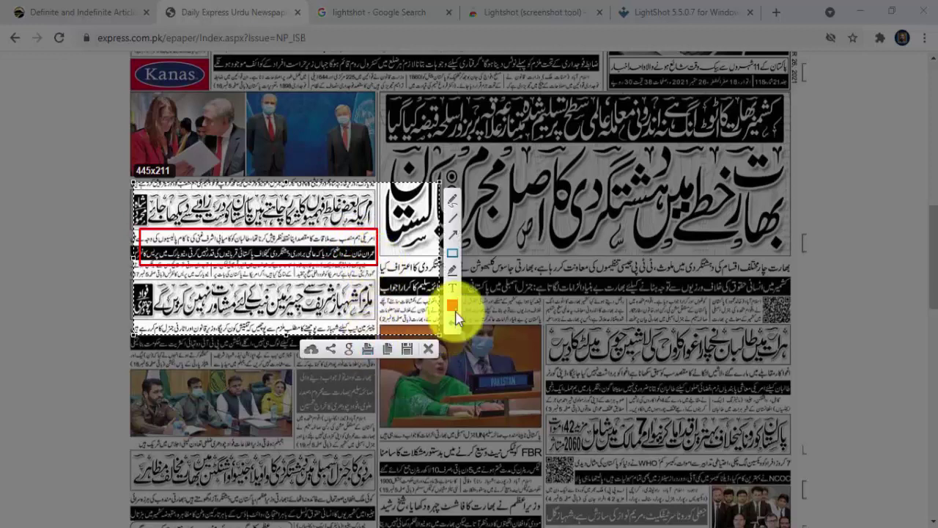
pyautogui.click(452, 271)
pyautogui.moveTo(154, 302)
pyautogui.mouseDown()
pyautogui.moveTo(358, 303)
pyautogui.moveTo(216, 310)
pyautogui.moveTo(375, 316)
pyautogui.moveTo(157, 290)
pyautogui.moveTo(375, 287)
pyautogui.moveTo(369, 311)
pyautogui.moveTo(385, 293)
pyautogui.mouseUp()
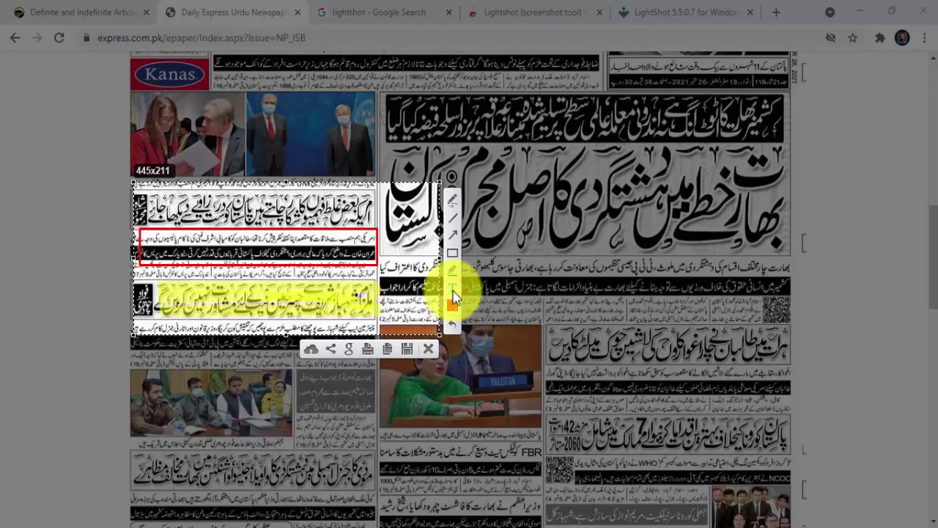
# - Add the blue text "this point is valuable" over the highlighted headline and close the capture without saving
pyautogui.click(452, 287)
pyautogui.click(451, 307)
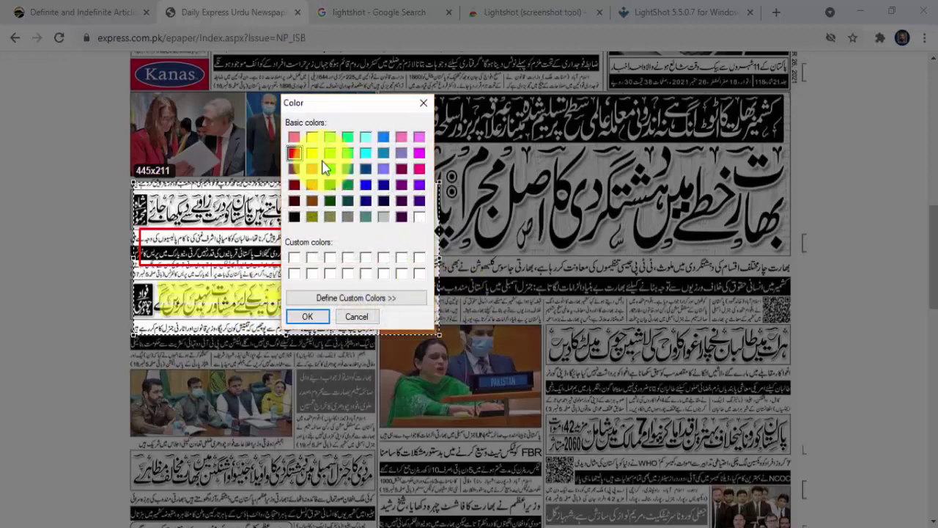
pyautogui.click(382, 185)
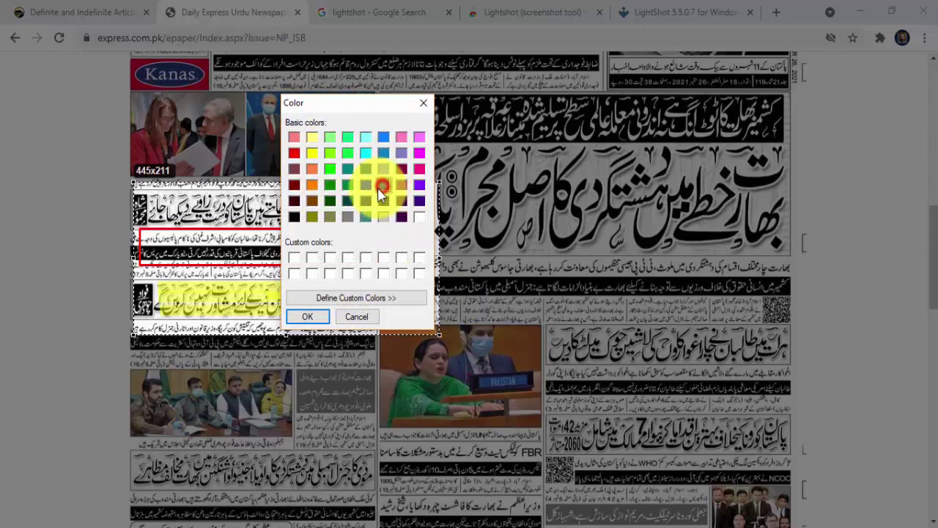
pyautogui.click(306, 316)
pyautogui.moveTo(233, 298)
pyautogui.mouseDown()
pyautogui.moveTo(195, 278)
pyautogui.moveTo(261, 300)
pyautogui.mouseUp()
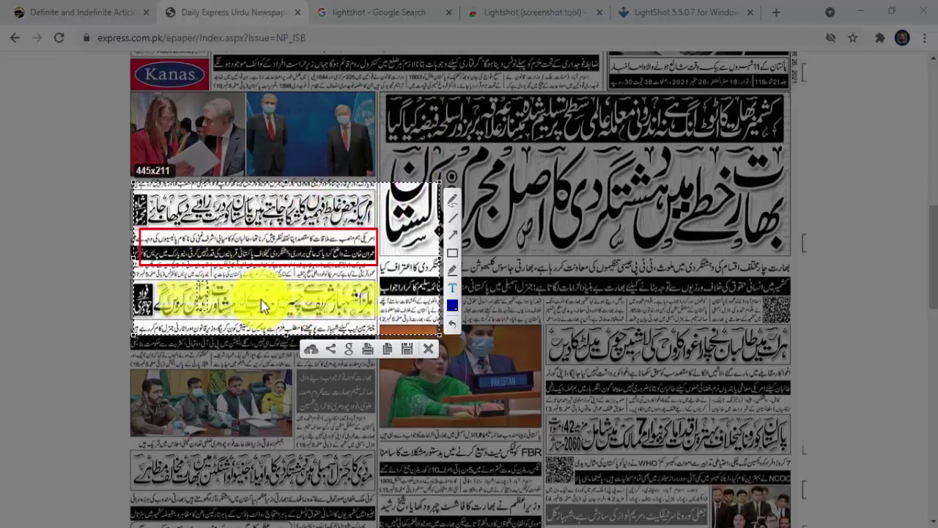
pyautogui.write('this point is valuable')
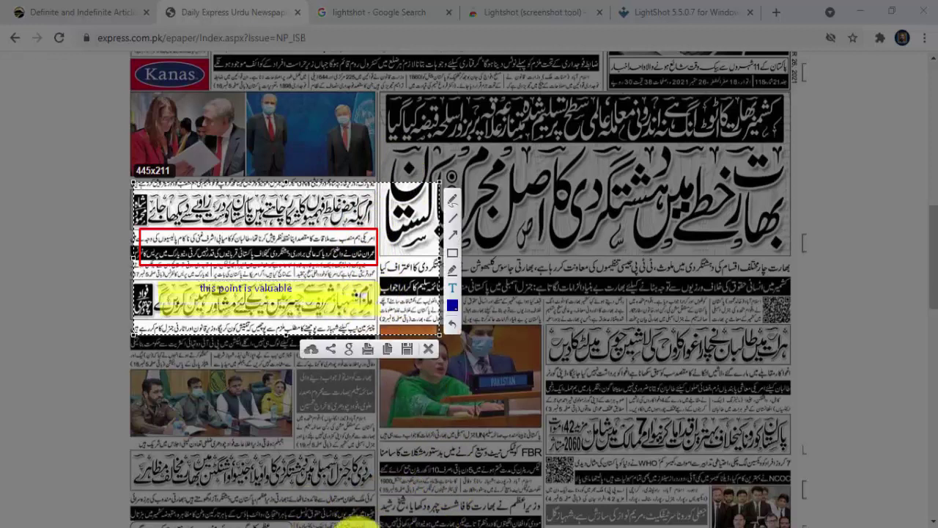
pyautogui.click(429, 352)
# - Switch to the Word document and capture a 445x352 area covering the pasted newspaper picture and the blank space below it
pyautogui.click(365, 520)
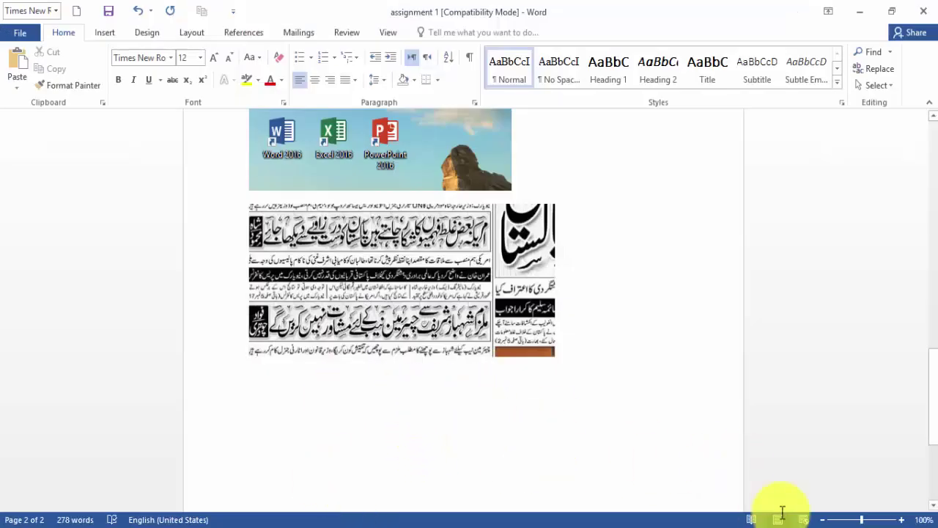
pyautogui.press('Print')
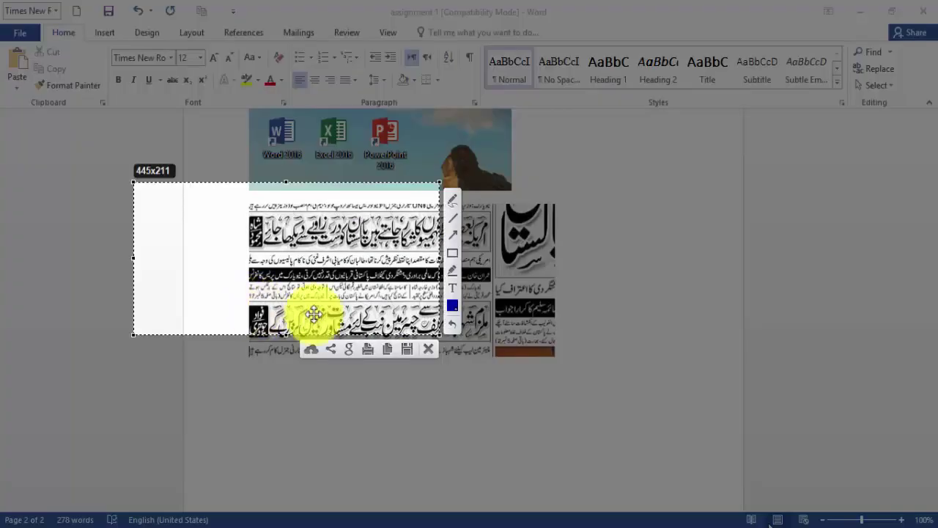
pyautogui.moveTo(406, 275); pyautogui.dragTo(508, 285)
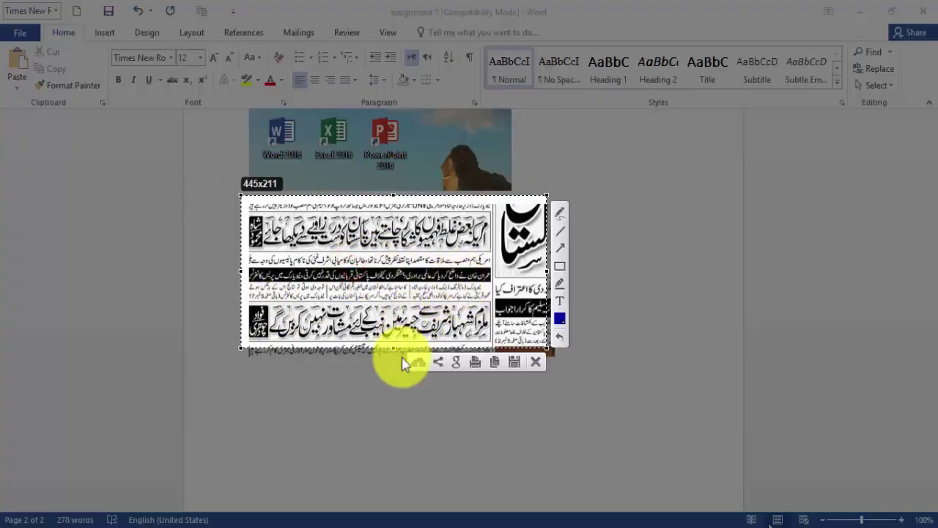
pyautogui.moveTo(388, 353); pyautogui.dragTo(387, 450)
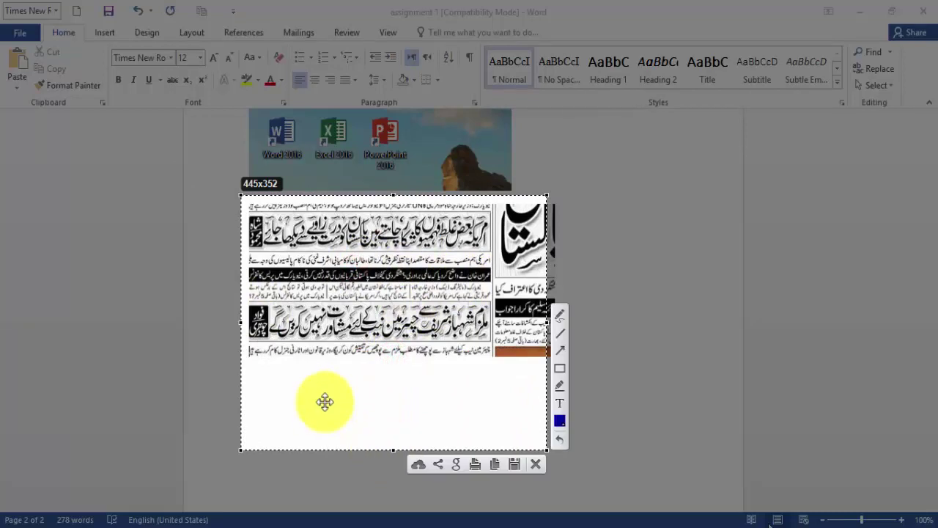
# - Set the annotation colour to black and add the text "this is the value" in the blank space below the newspaper picture
pyautogui.click(559, 419)
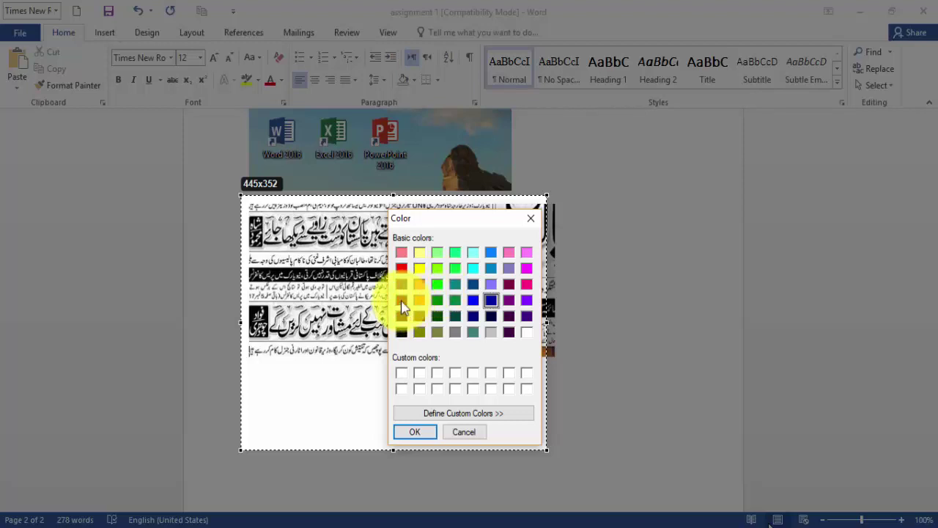
pyautogui.click(401, 332)
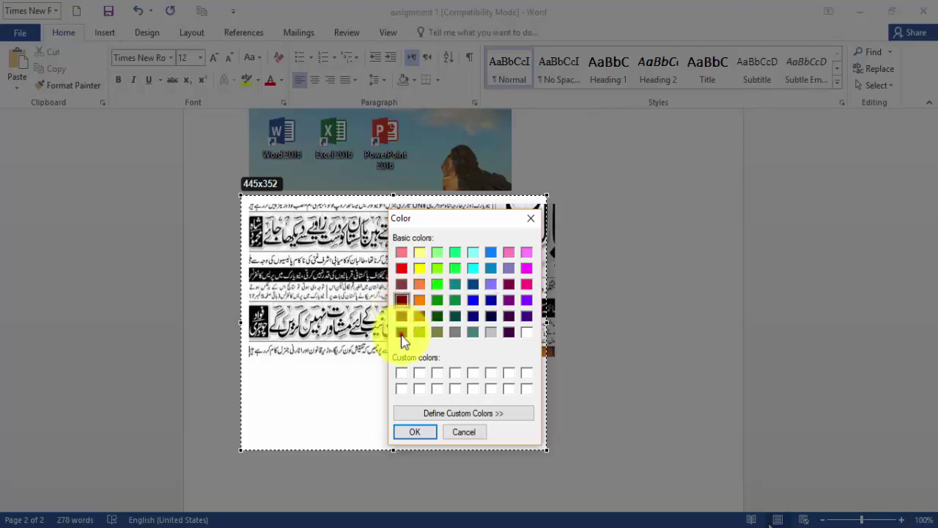
pyautogui.click(413, 432)
pyautogui.click(304, 406)
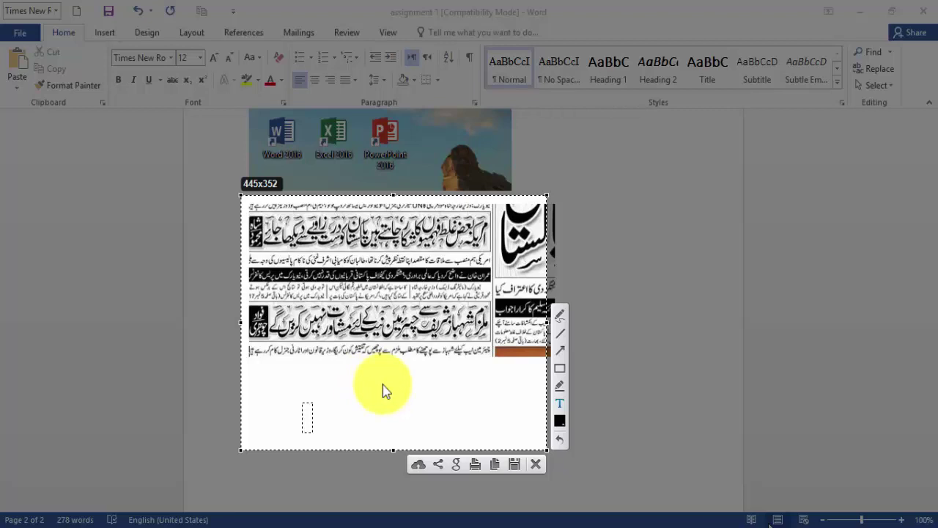
pyautogui.write('this is the value')
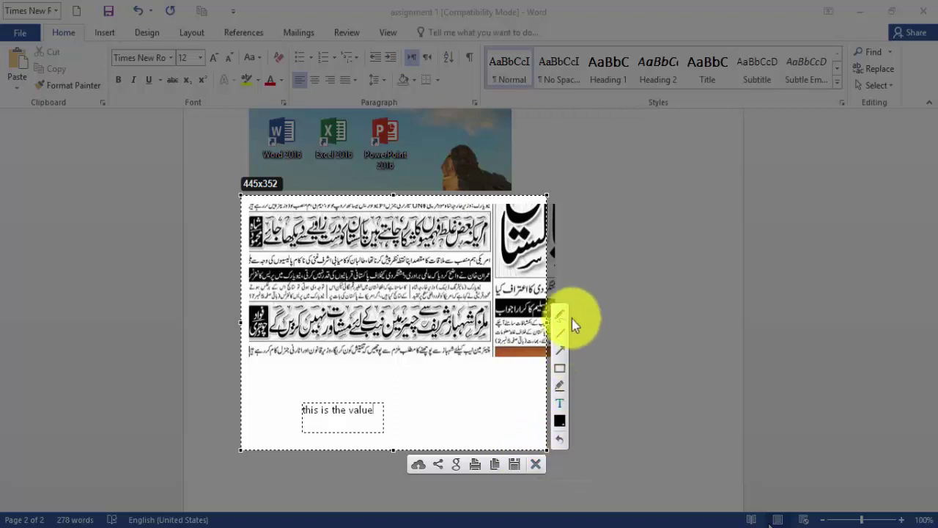
# - Undo the text annotation and close the capture without saving
pyautogui.click(559, 442)
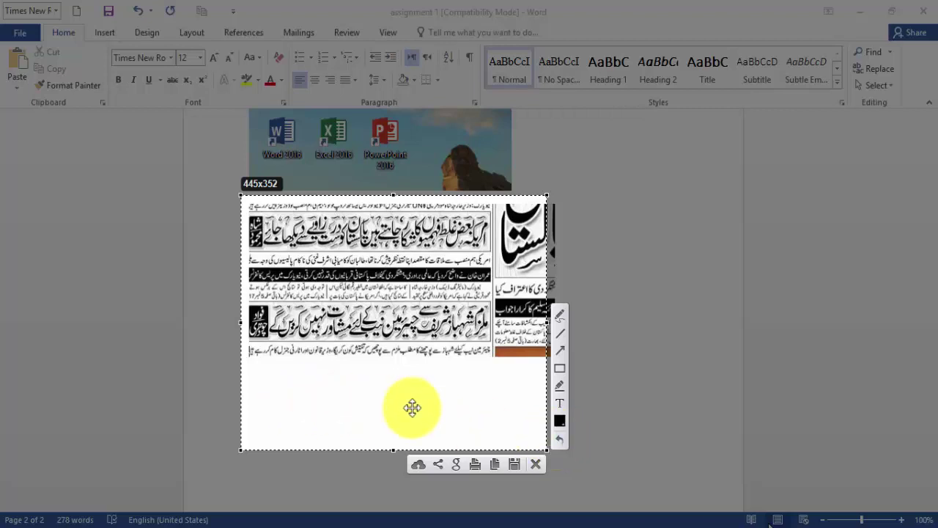
pyautogui.click(680, 238)
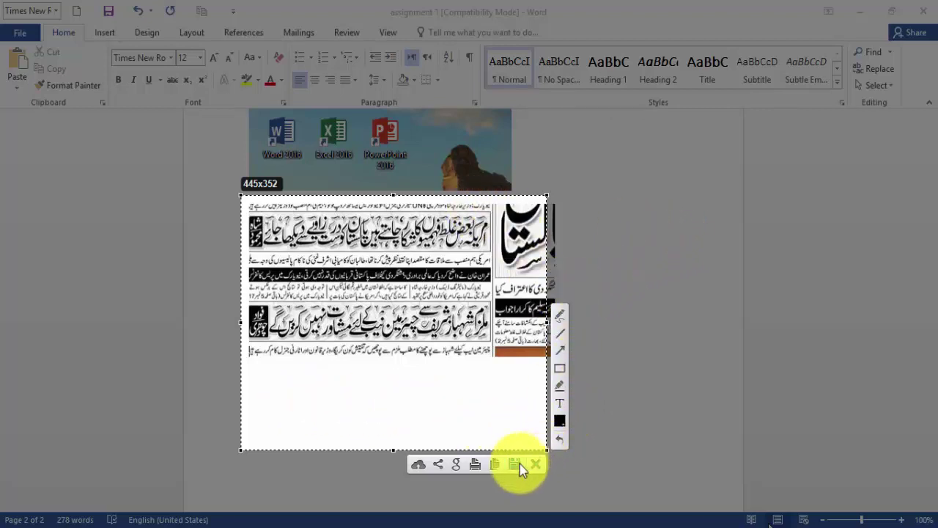
pyautogui.click(536, 464)
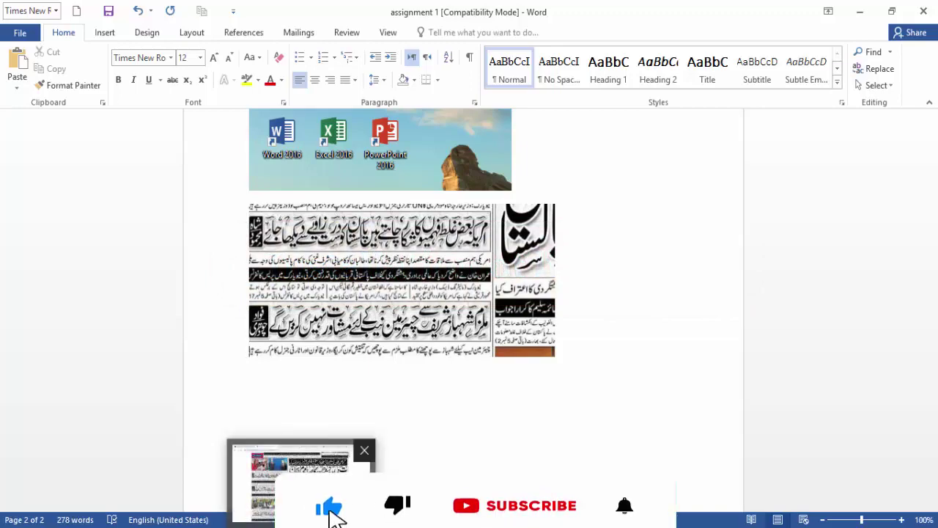
# - Switch to Chrome and look through the Google search results for lightshot
pyautogui.click(293, 477)
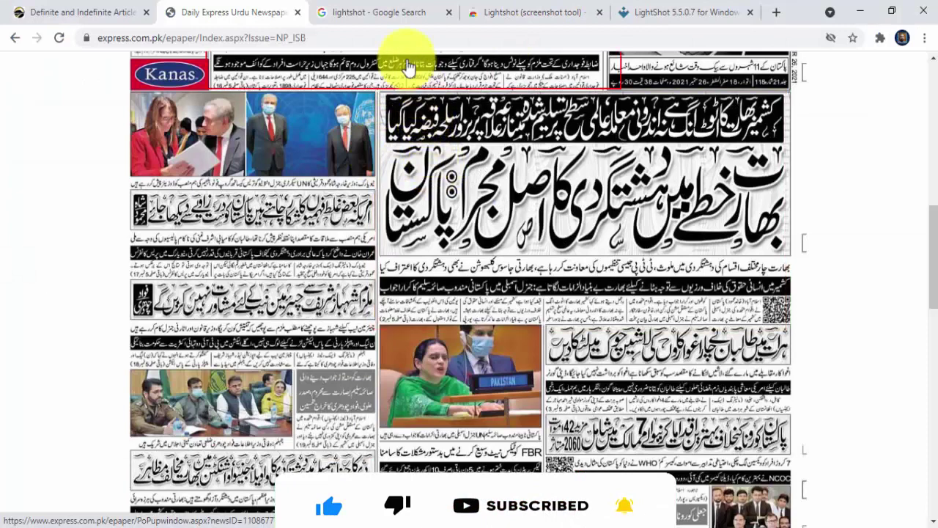
pyautogui.click(396, 14)
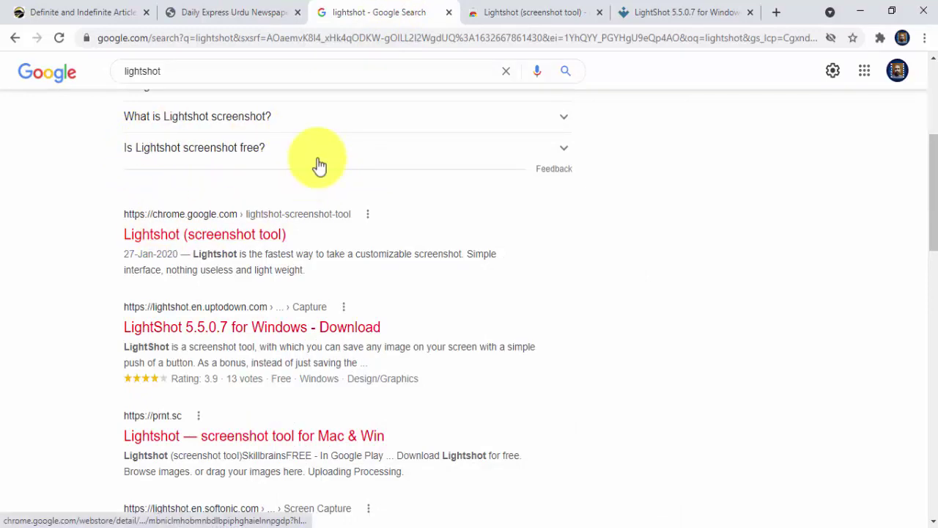
pyautogui.scroll(4, 315, 161)
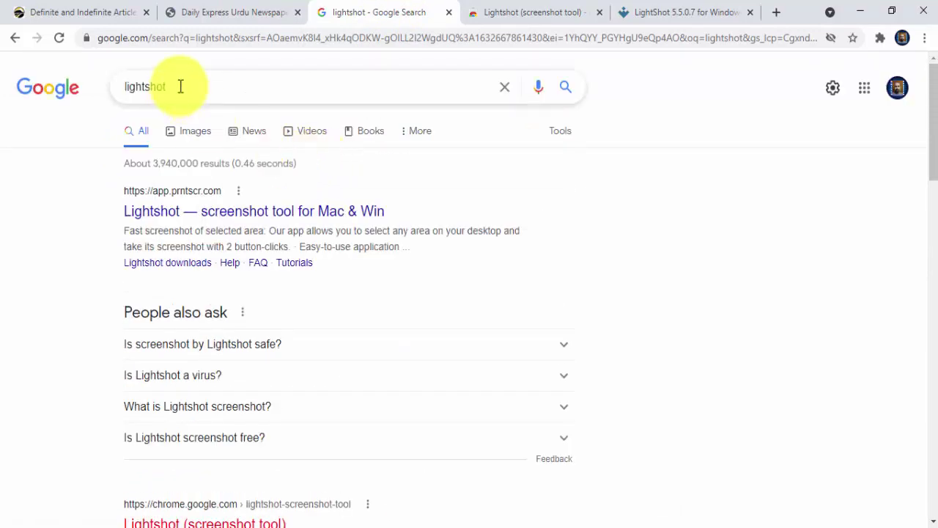
pyautogui.scroll(-3, 286, 147)
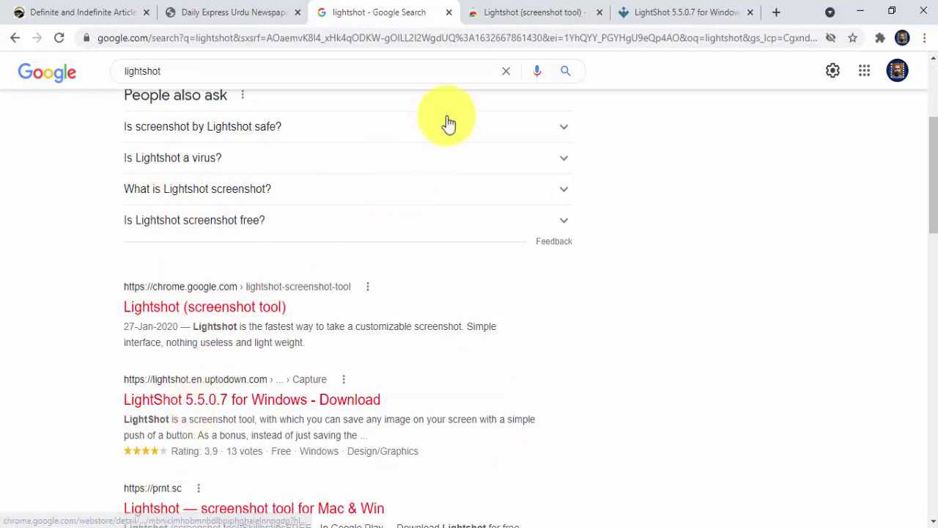
# - Add the Lightshot (screenshot tool) extension to Chrome from its Chrome Web Store page
pyautogui.click(520, 13)
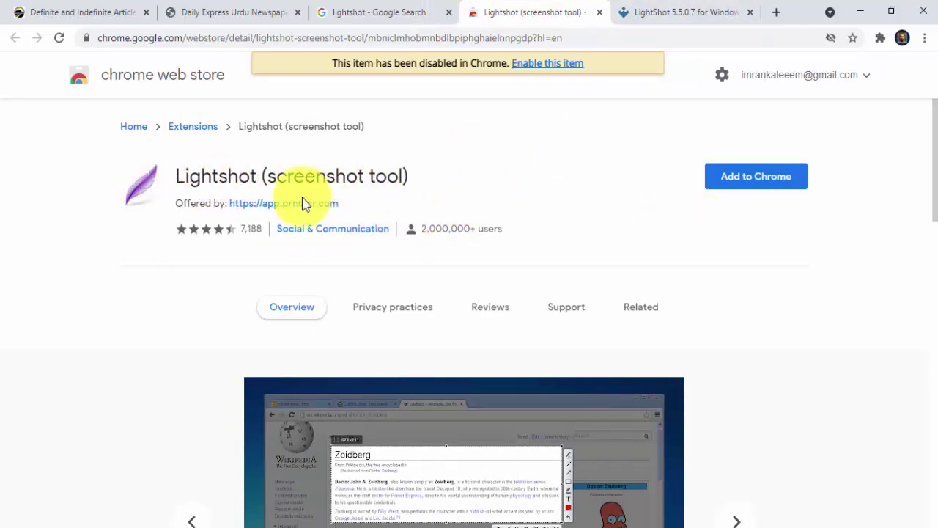
pyautogui.hotkey('ctrl', 'l')
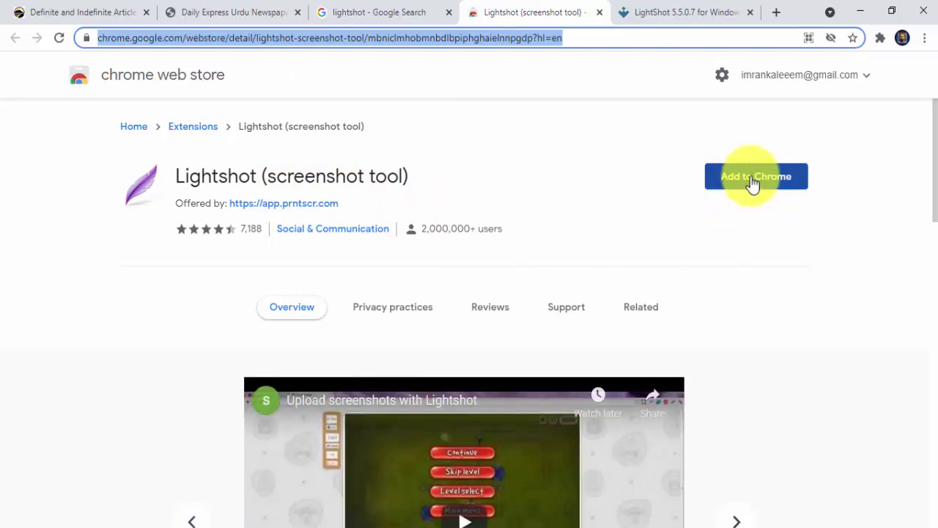
pyautogui.click(752, 183)
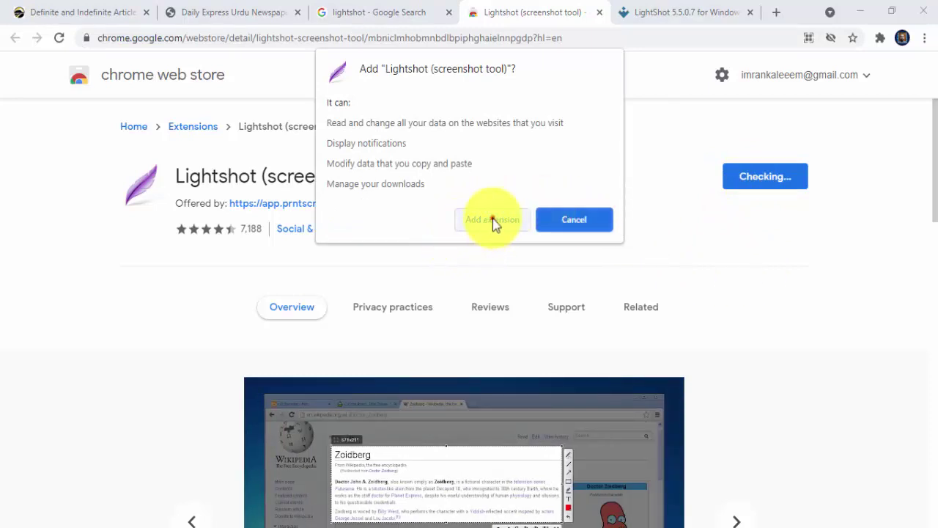
pyautogui.click(493, 219)
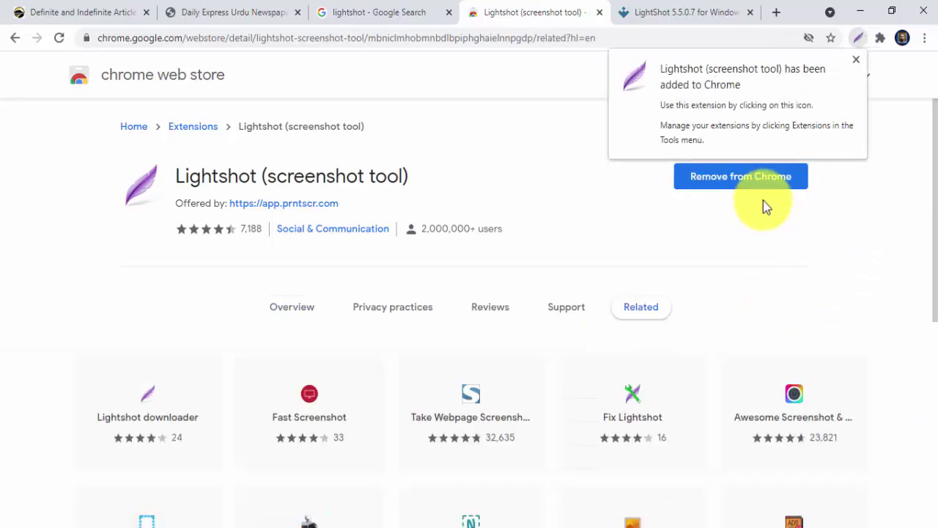
pyautogui.click(878, 203)
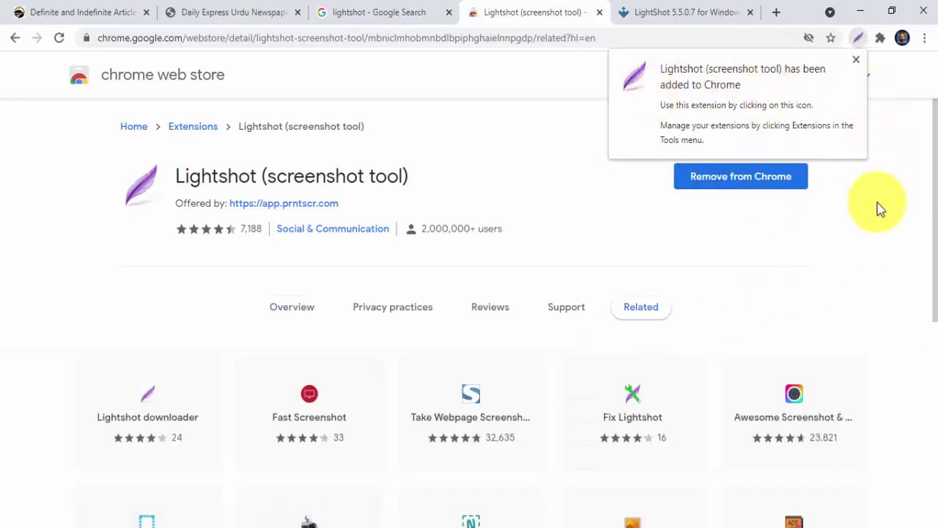
# - Take a screenshot of the store page with the Lightshot extension, selecting a 533x371 area around the Related section
pyautogui.click(881, 39)
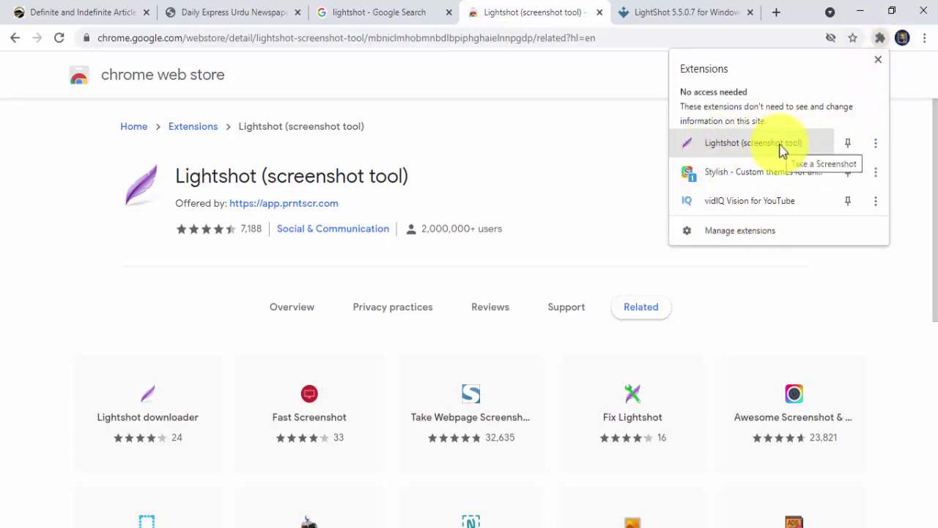
pyautogui.click(744, 144)
pyautogui.moveTo(428, 154); pyautogui.dragTo(795, 423)
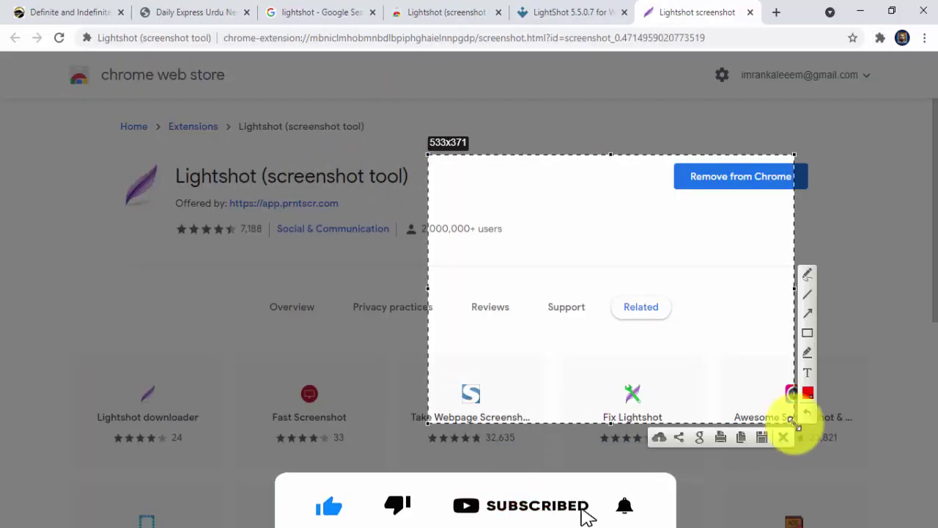